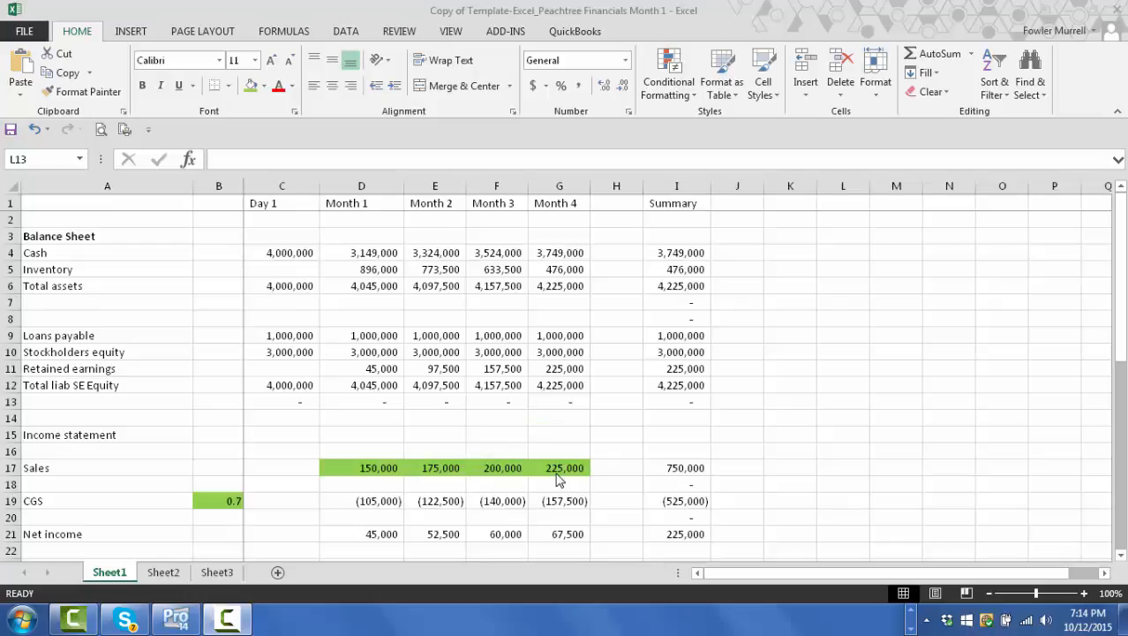
- Review the balance sheet, income statement, and direct and indirect cash flow statements on Sheet1
click(789, 427)
scroll(789, 427, down, 8)
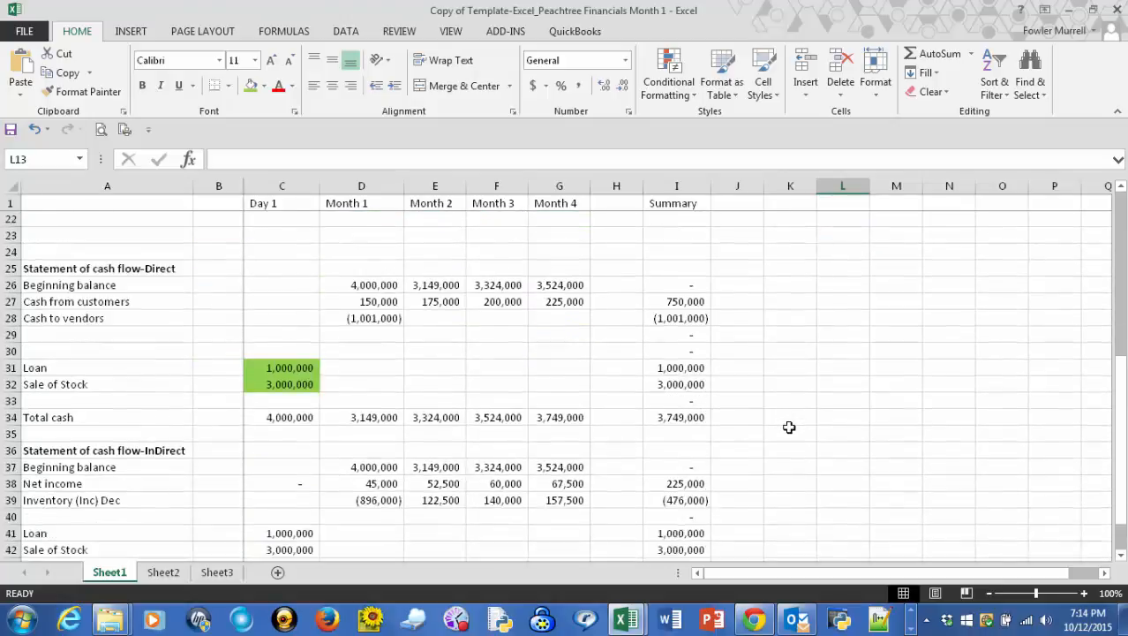
scroll(789, 427, down, 2)
scroll(789, 427, up, 1)
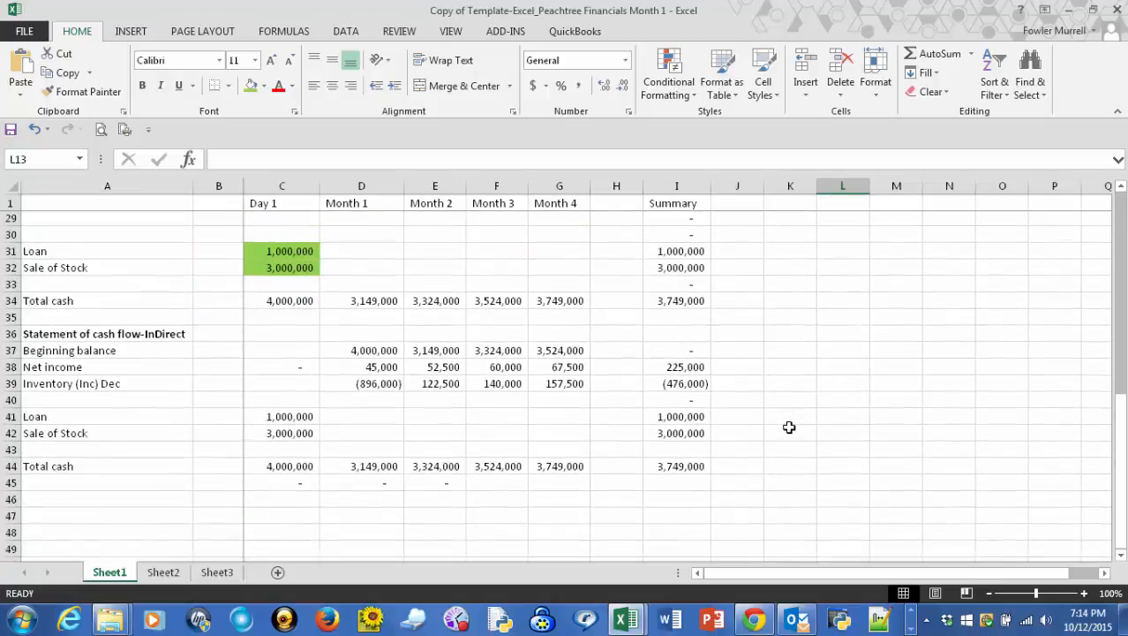
scroll(789, 428, up, 8)
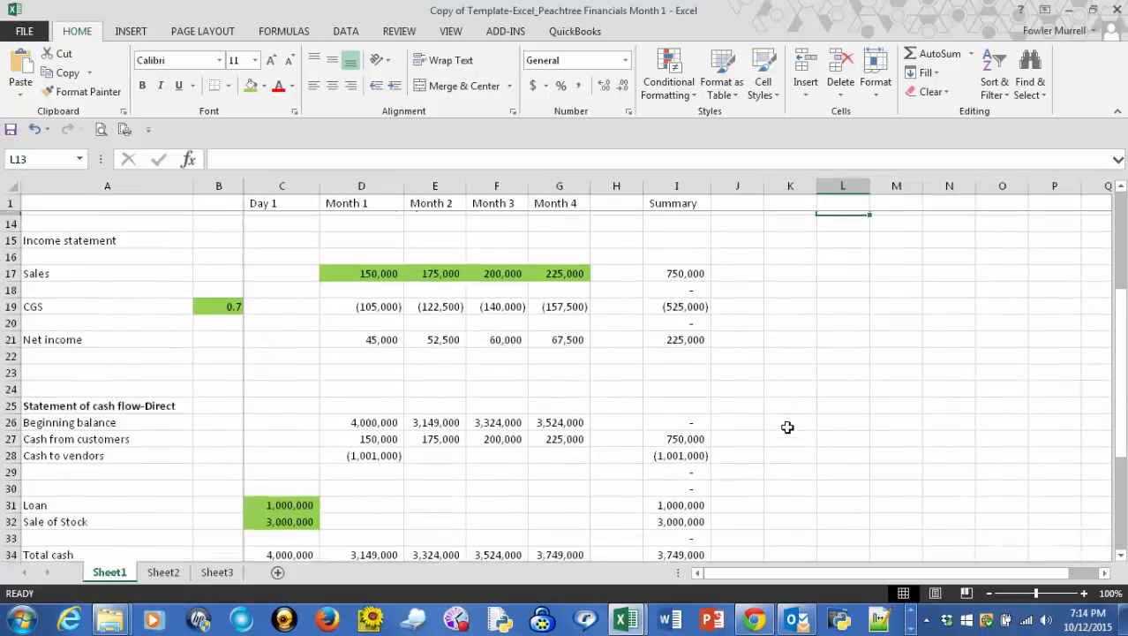
scroll(787, 427, up, 1)
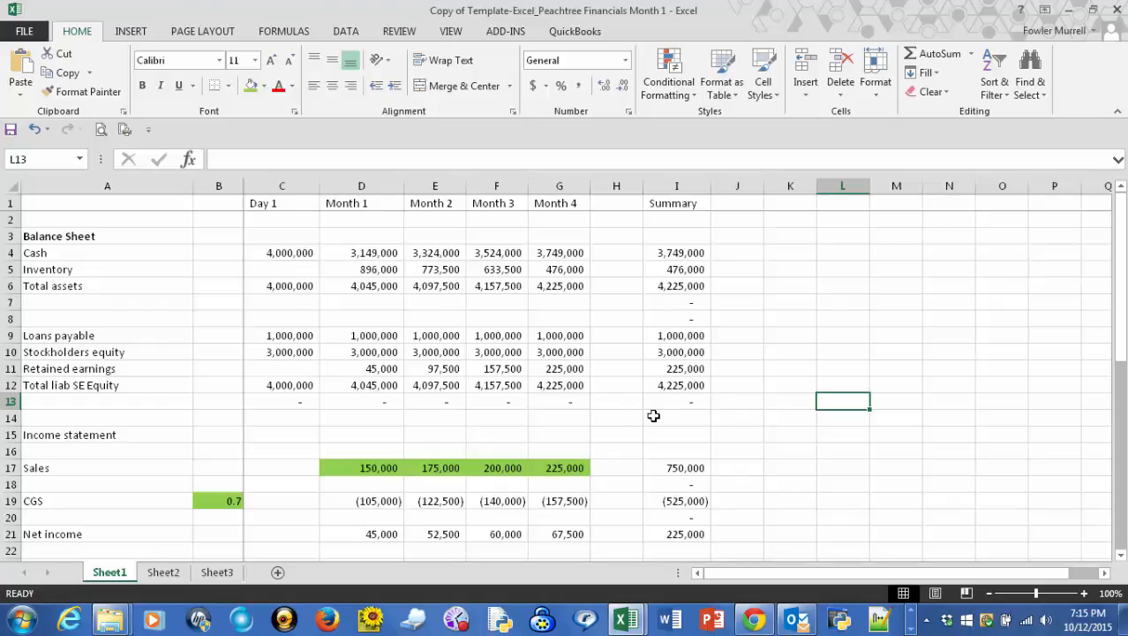
- Add the label "Cash for fixed assets" in A29, below Cash to vendors in the direct cash flow statement
scroll(673, 417, down, 1)
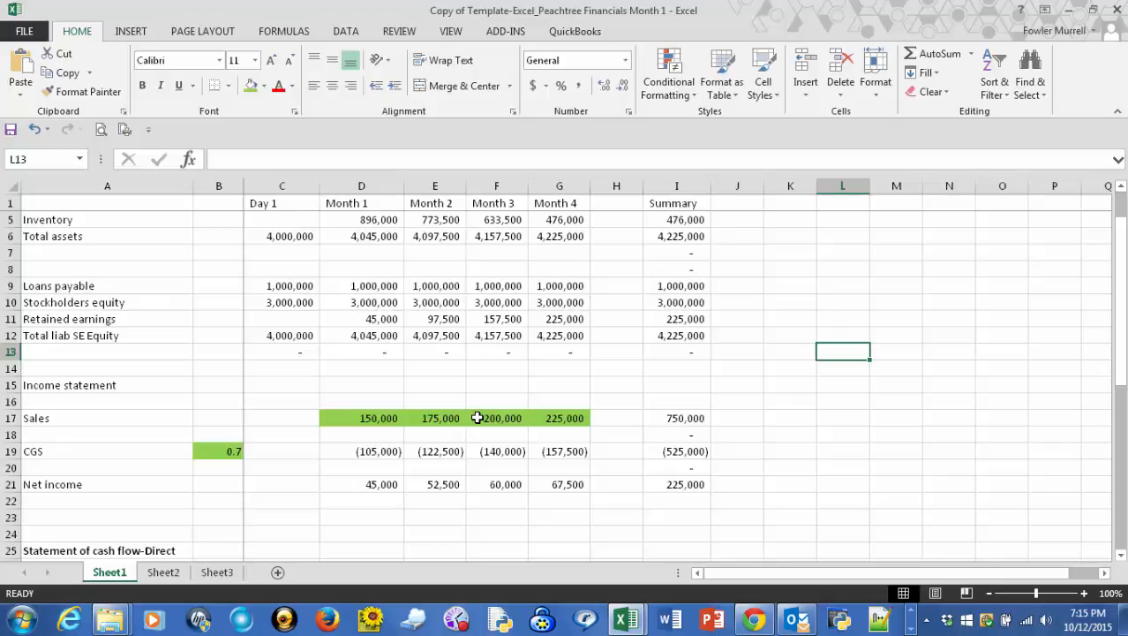
scroll(465, 411, down, 1)
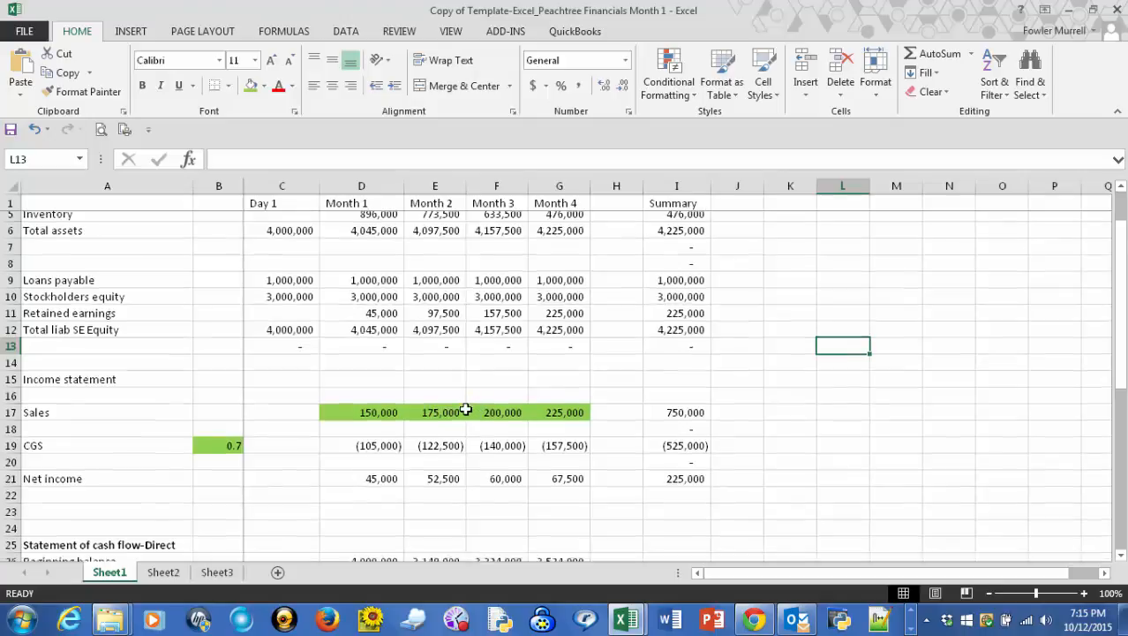
scroll(465, 411, down, 2)
scroll(465, 411, down, 1)
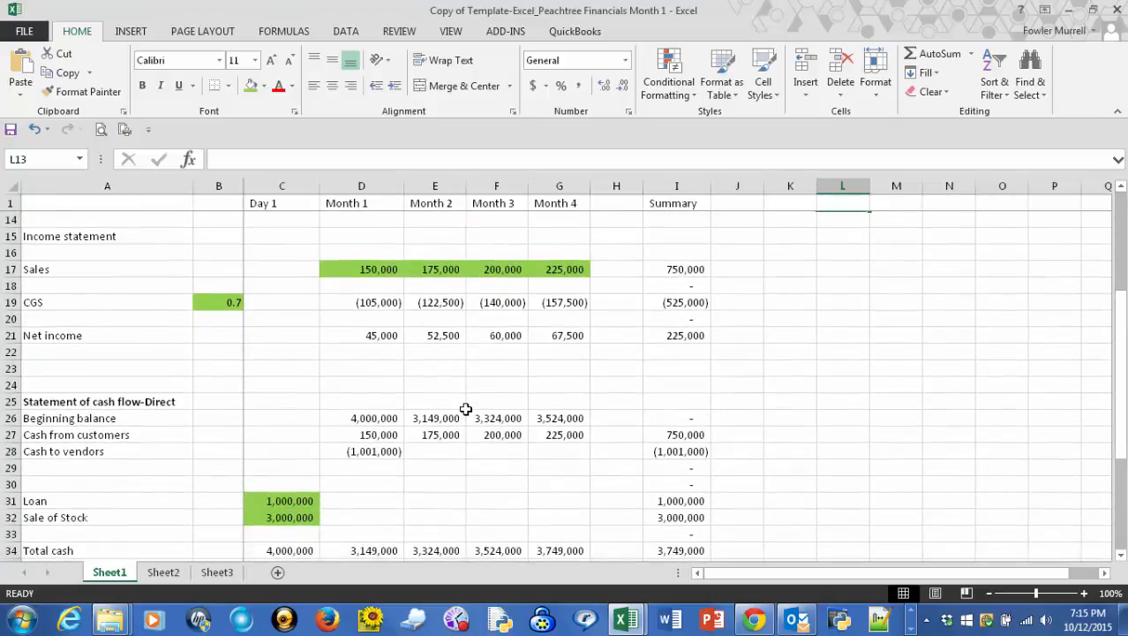
scroll(468, 406, down, 1)
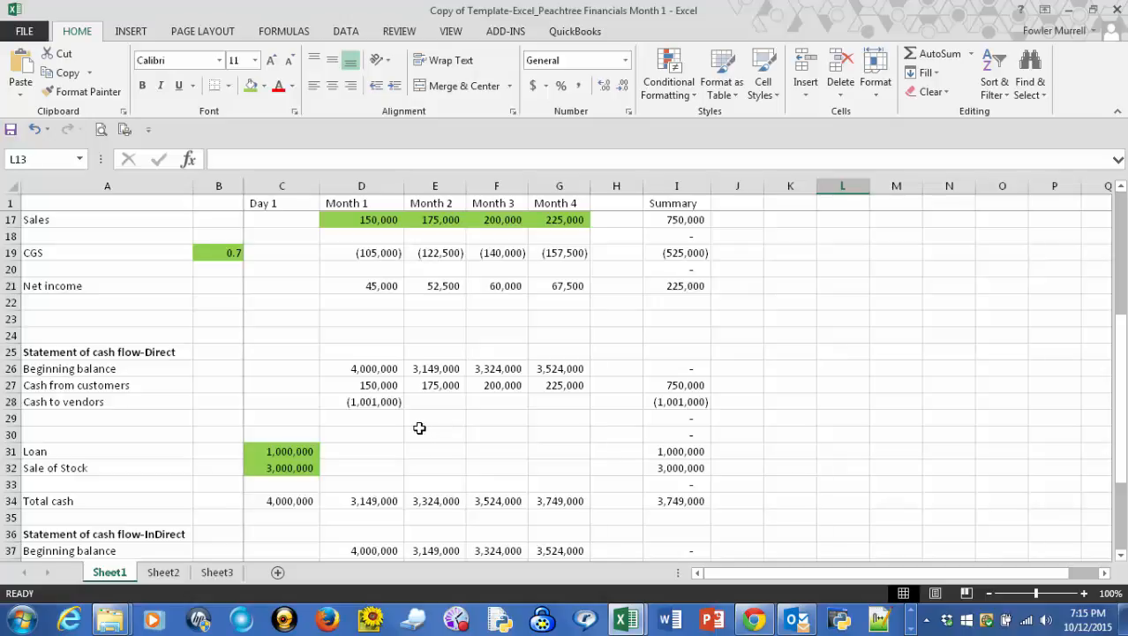
click(116, 417)
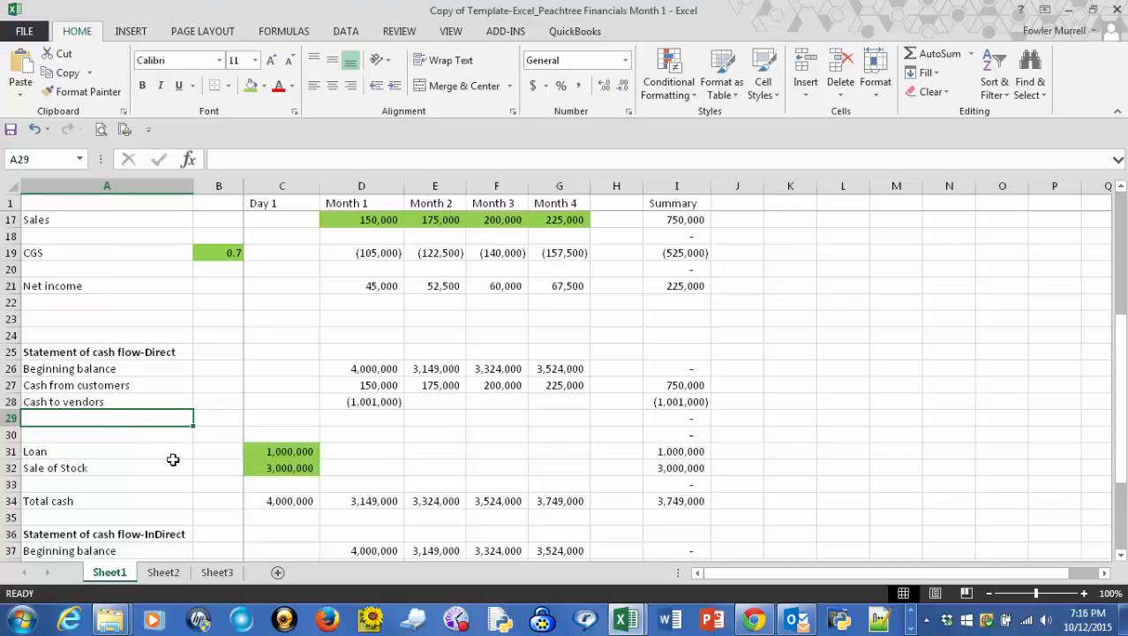
text(Cash )
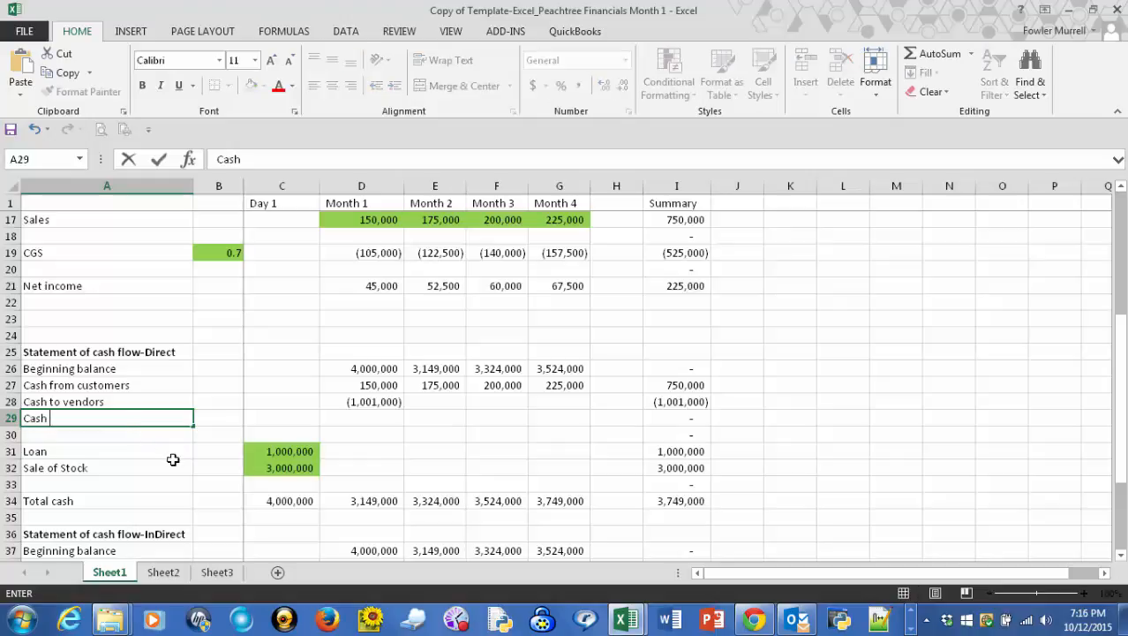
text(for fixed assets)
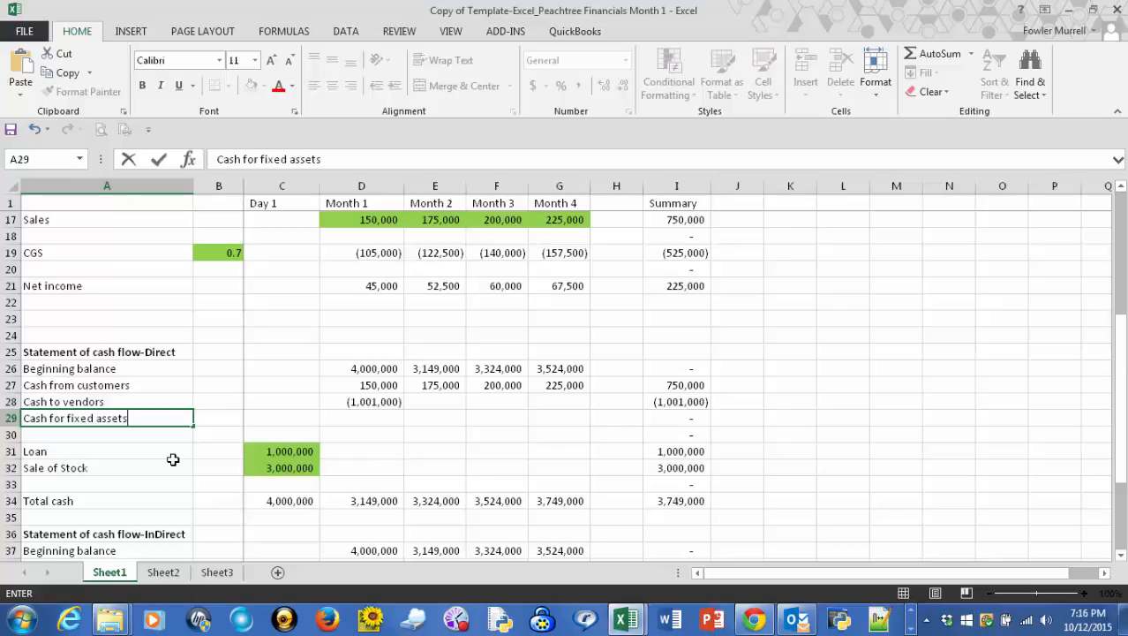
- Enter -200000 as the Month 1 cash for fixed assets in D29
key(Right)
key(Right)
key(Right)
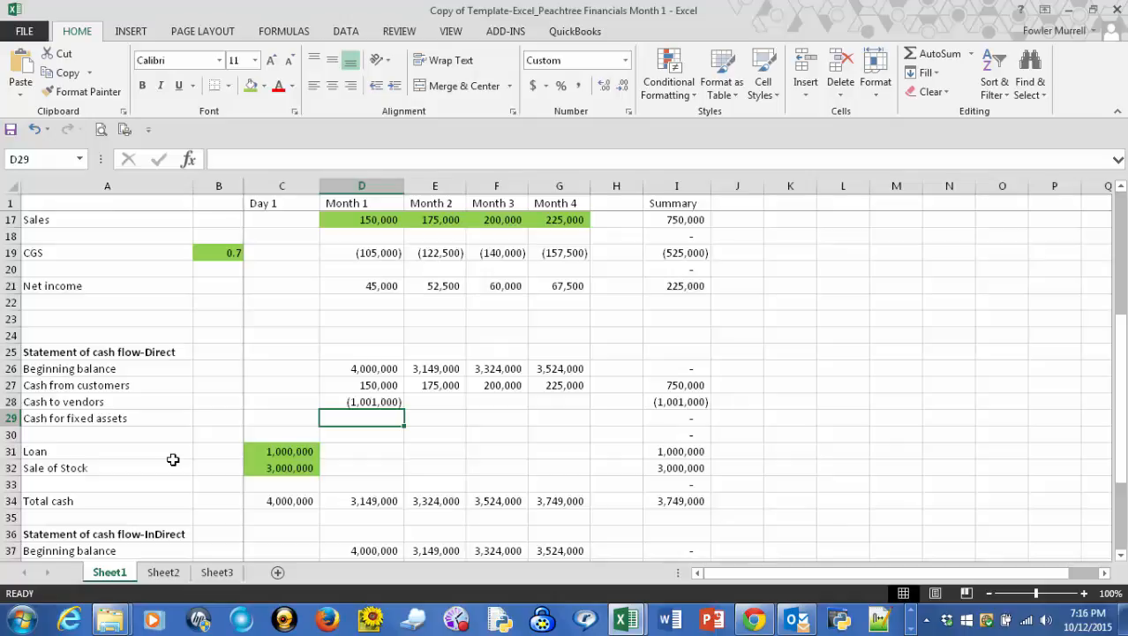
scroll(173, 459, up, 2)
scroll(174, 460, down, 2)
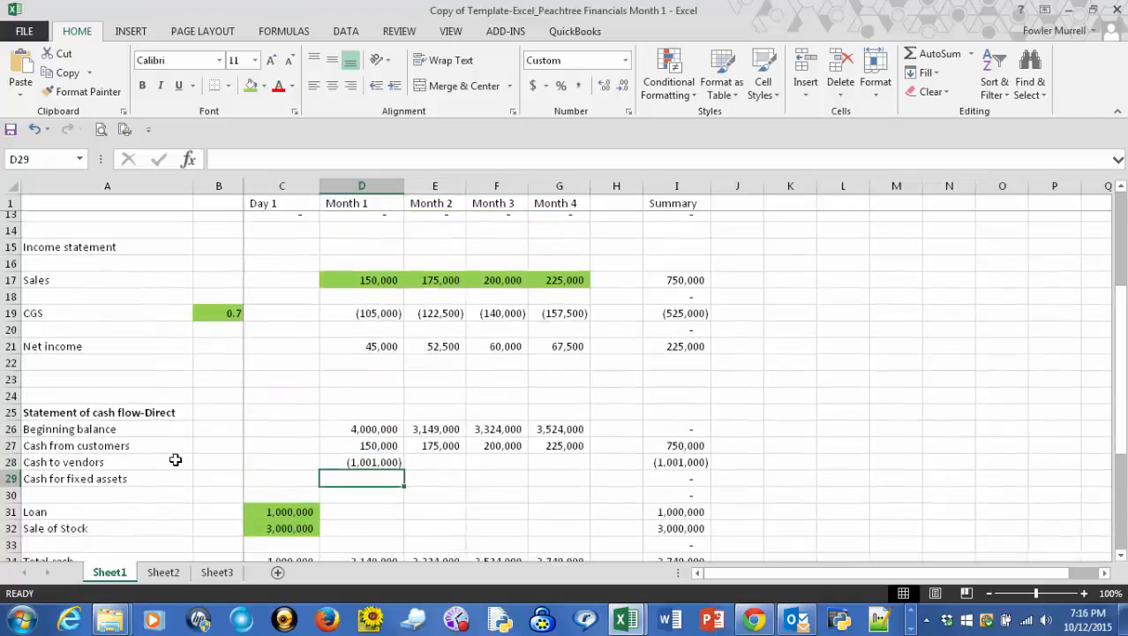
scroll(176, 459, down, 1)
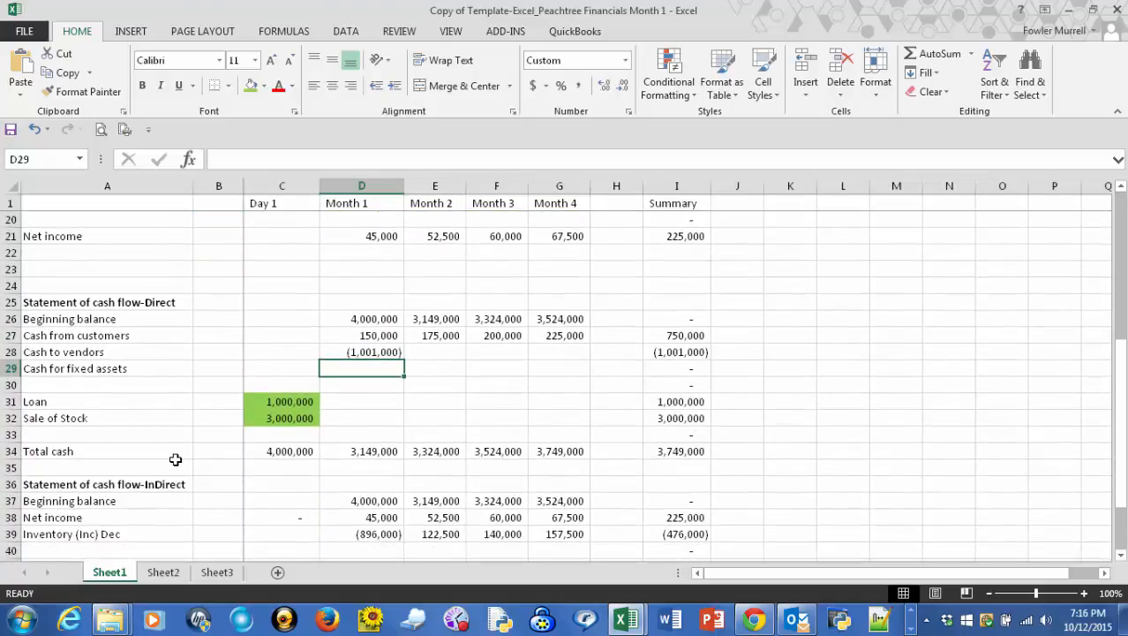
text(-200)
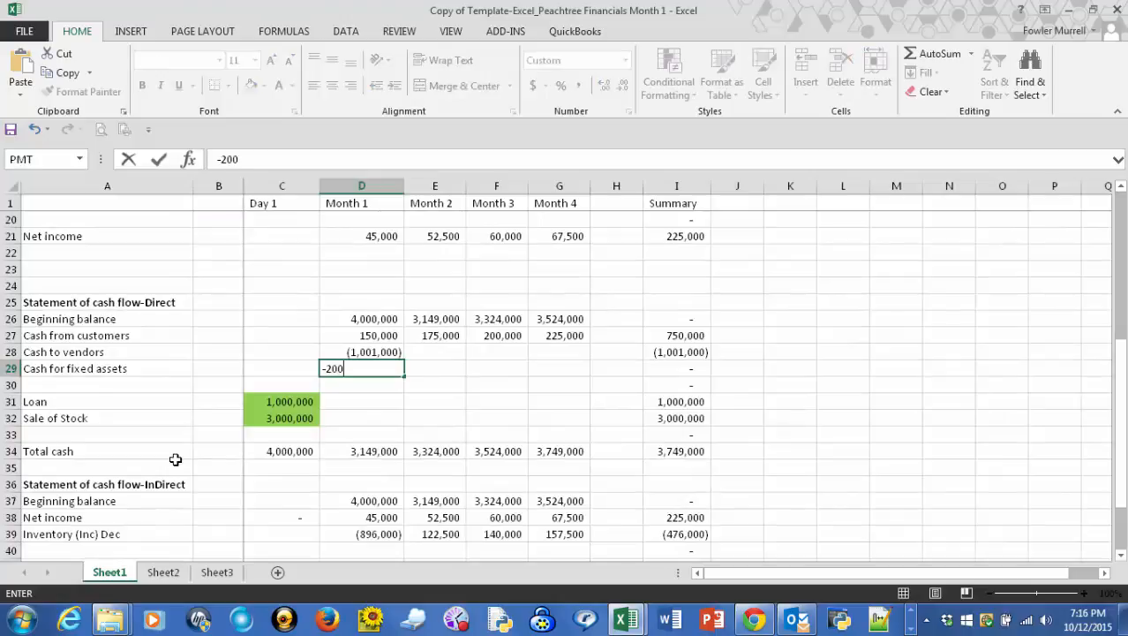
text(000)
key(Return)
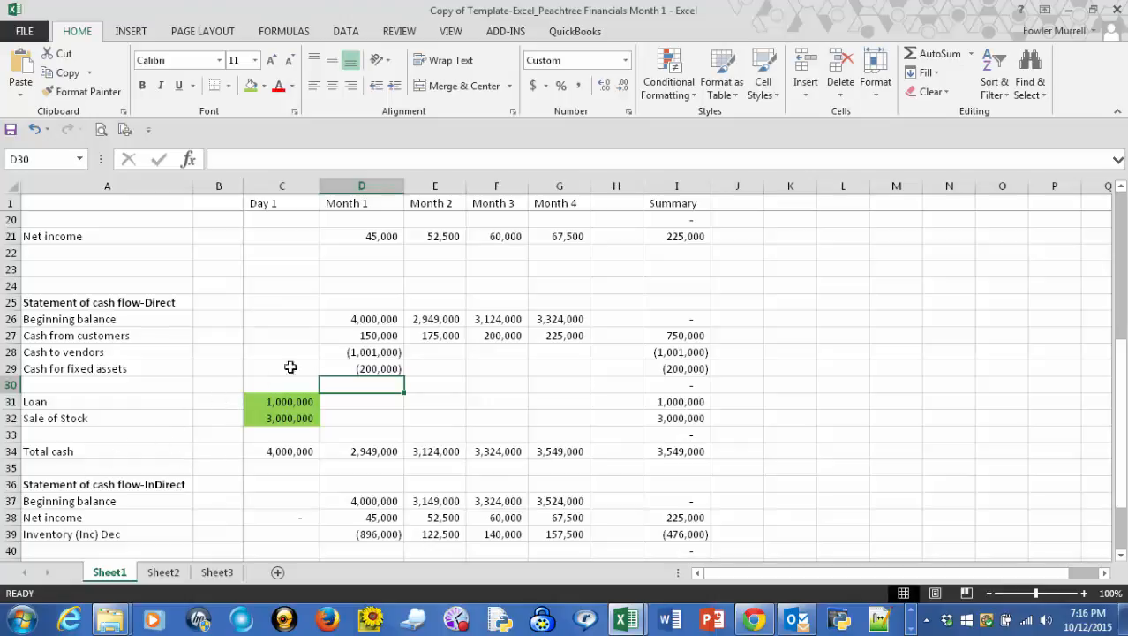
- Fill the Month 1 amounts for Cash to vendors and Cash for fixed assets (D28:D29) with green
click(362, 354)
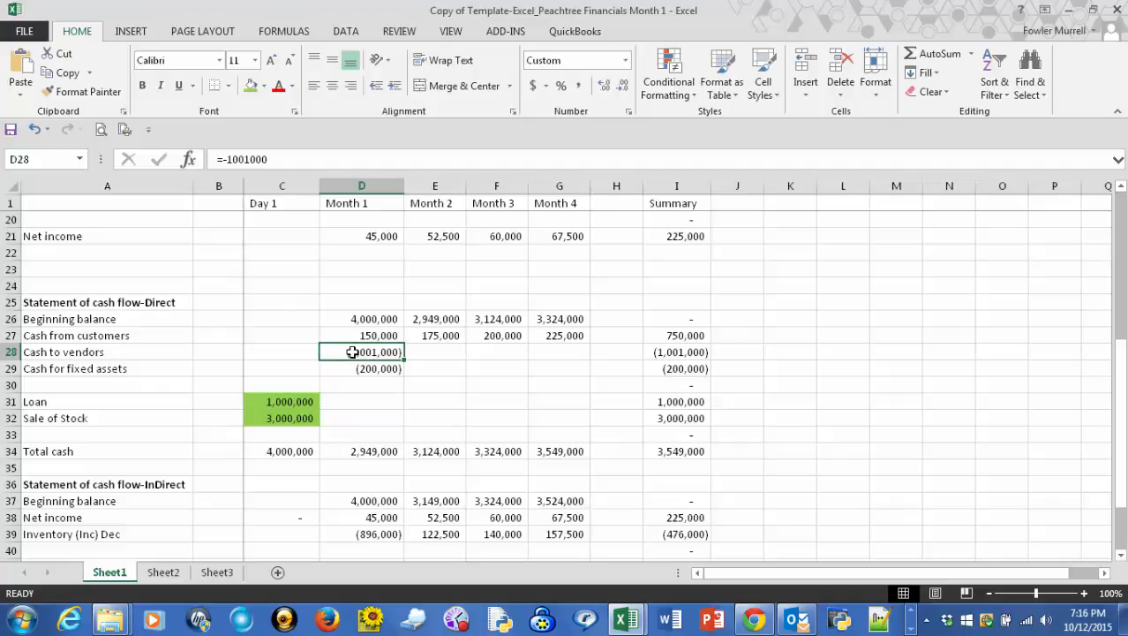
drag(352, 352, 352, 369)
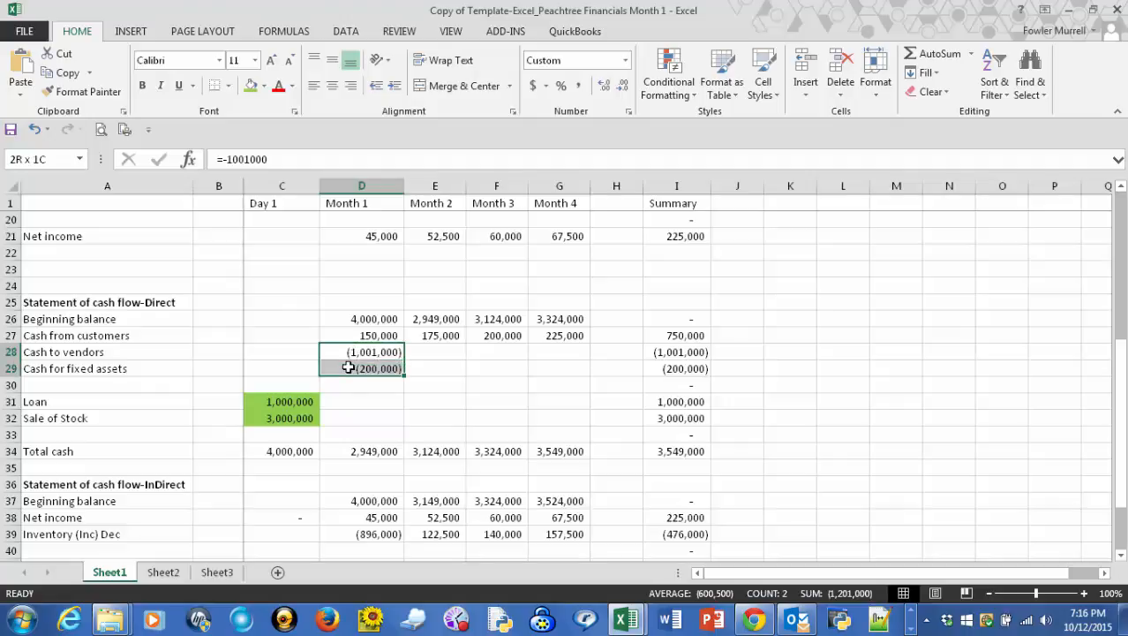
click(251, 88)
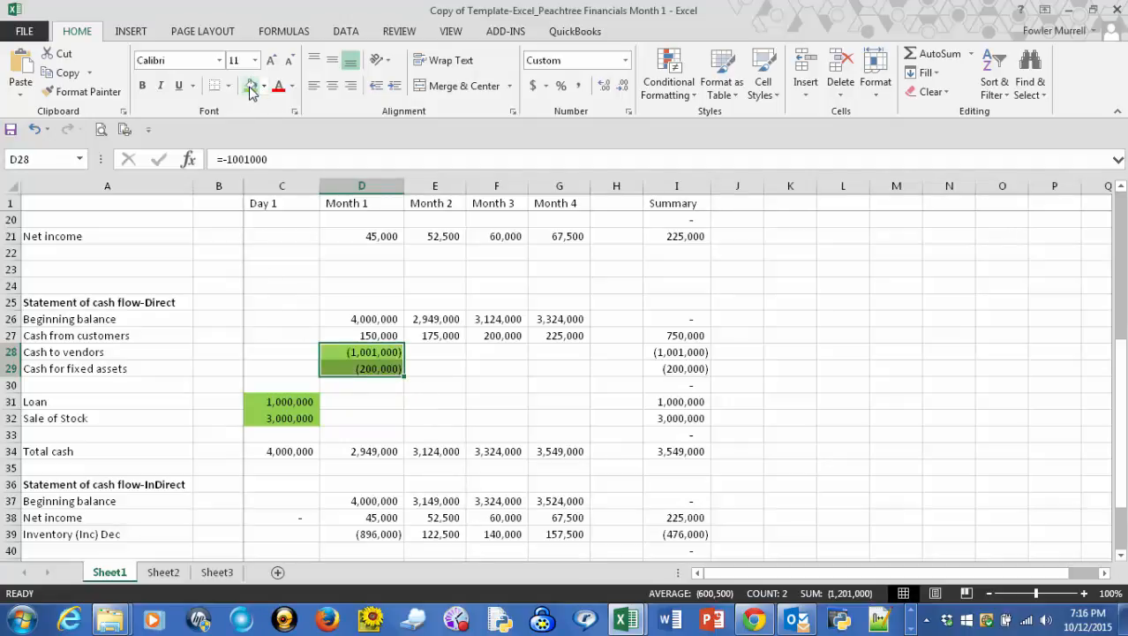
click(444, 371)
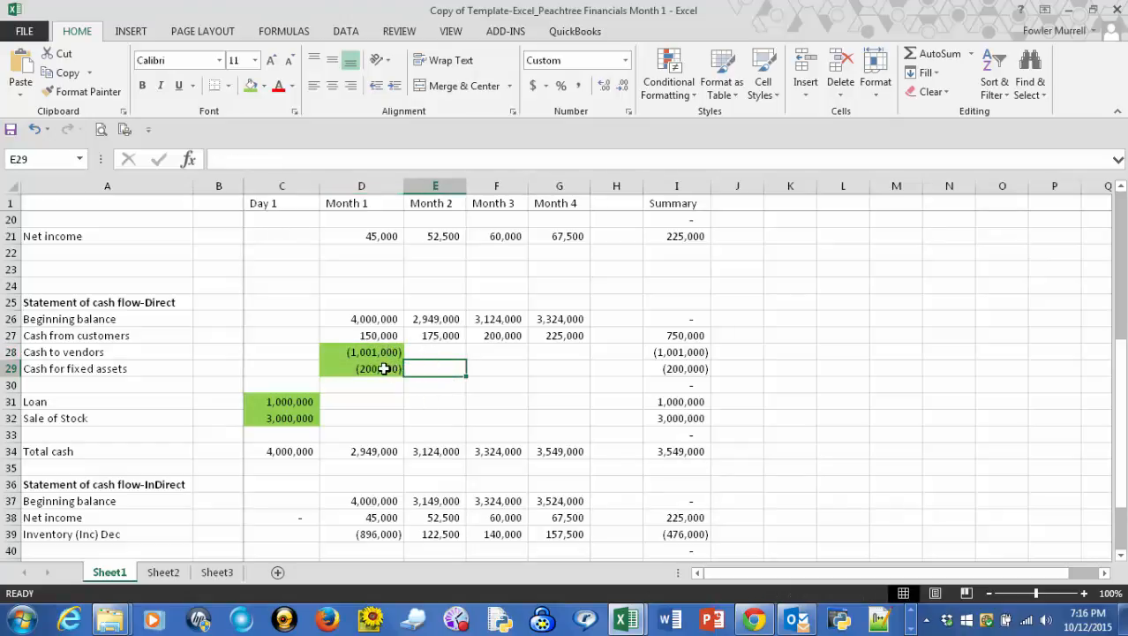
- Check how the fixed asset payment affects the balance sheet check row and the cash flow statements
scroll(386, 368, up, 5)
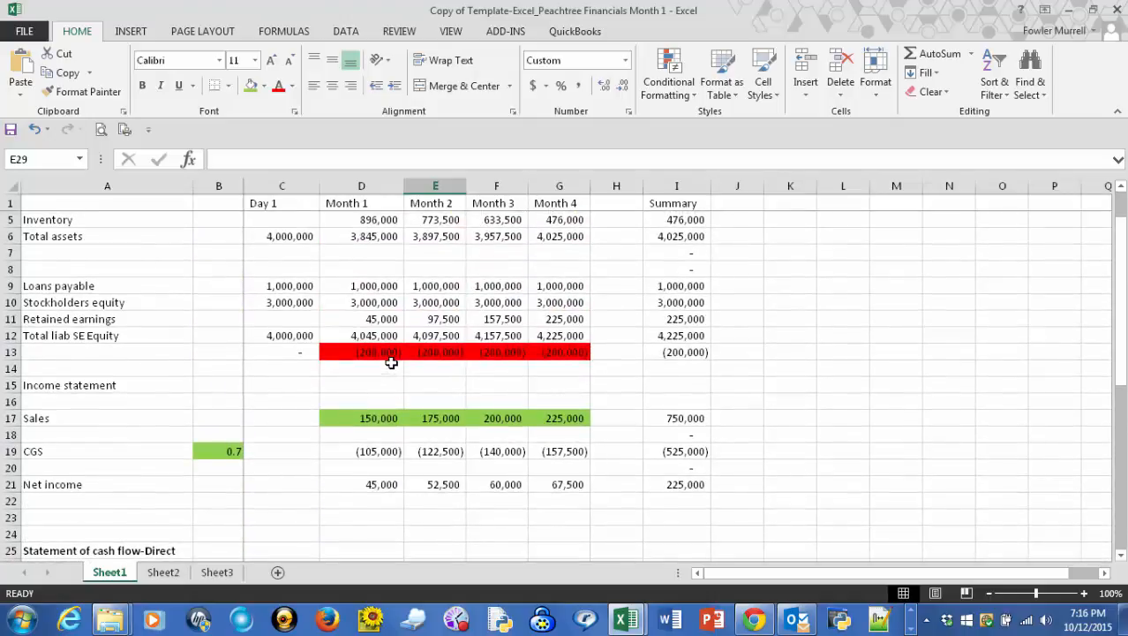
scroll(396, 319, up, 1)
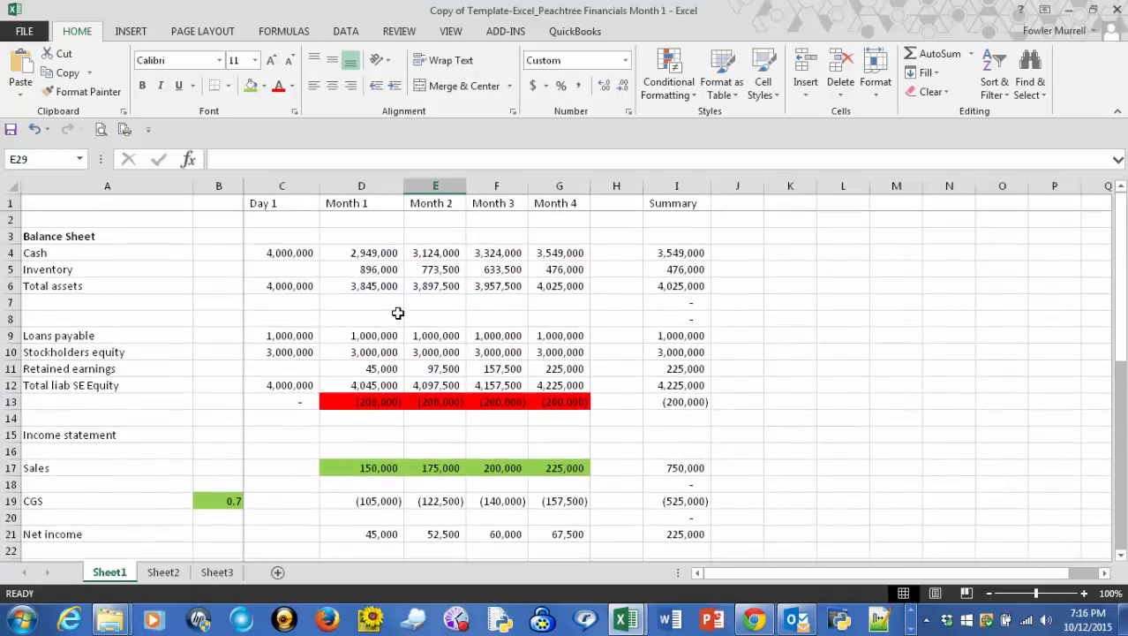
scroll(398, 313, down, 5)
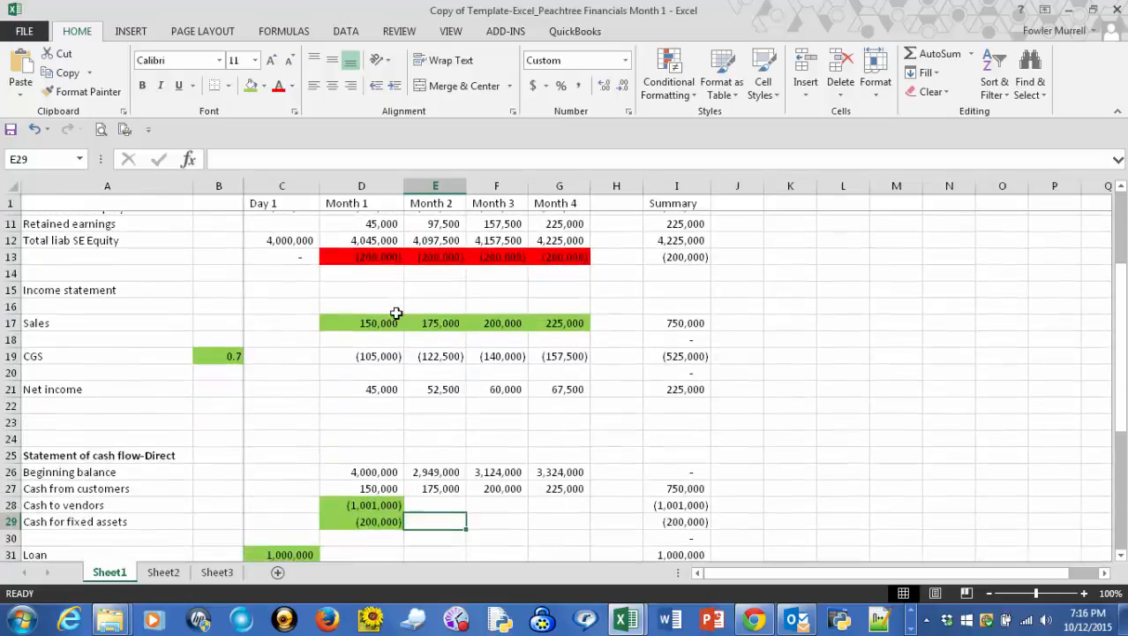
scroll(375, 371, down, 1)
click(373, 402)
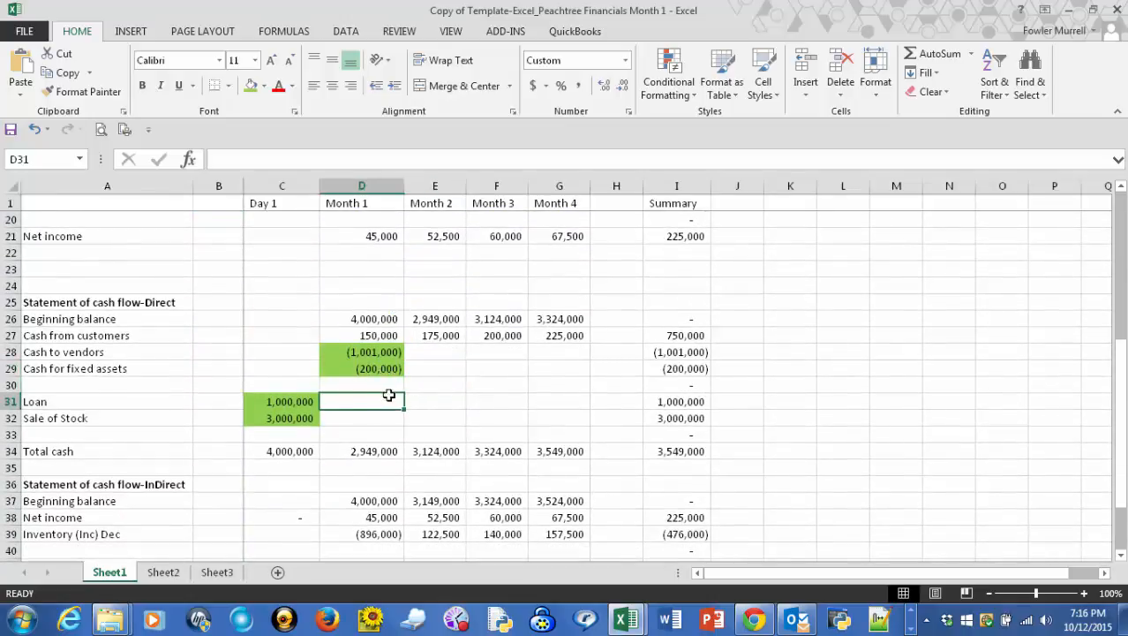
scroll(382, 361, down, 1)
scroll(379, 362, up, 1)
scroll(380, 369, up, 5)
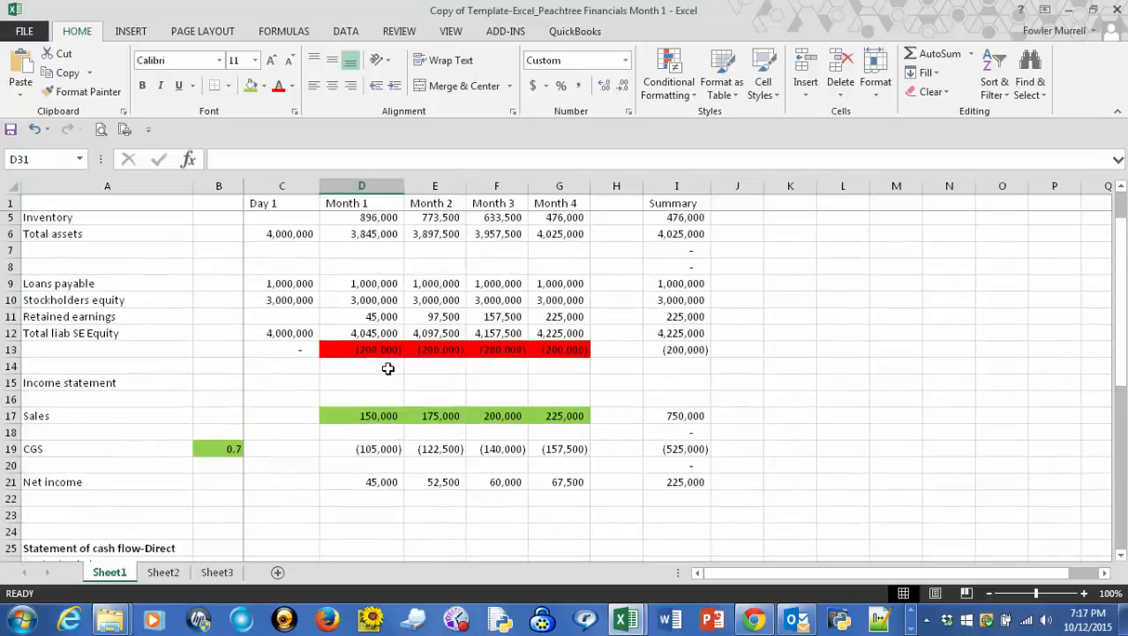
scroll(387, 369, up, 2)
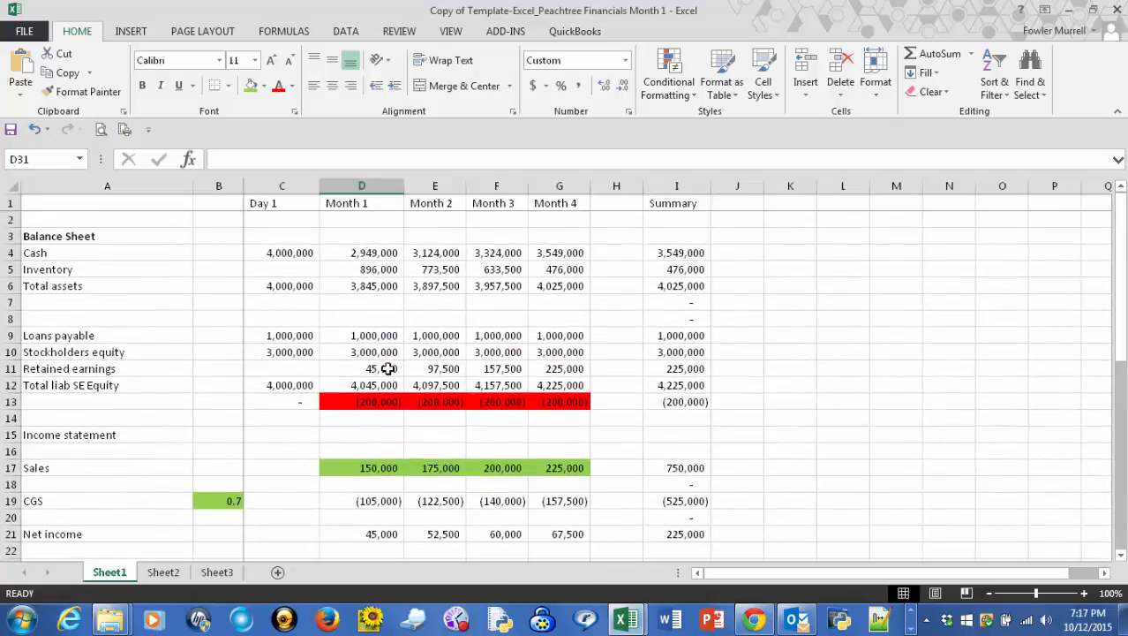
- Insert an entire row above Total assets in the balance sheet
click(70, 285)
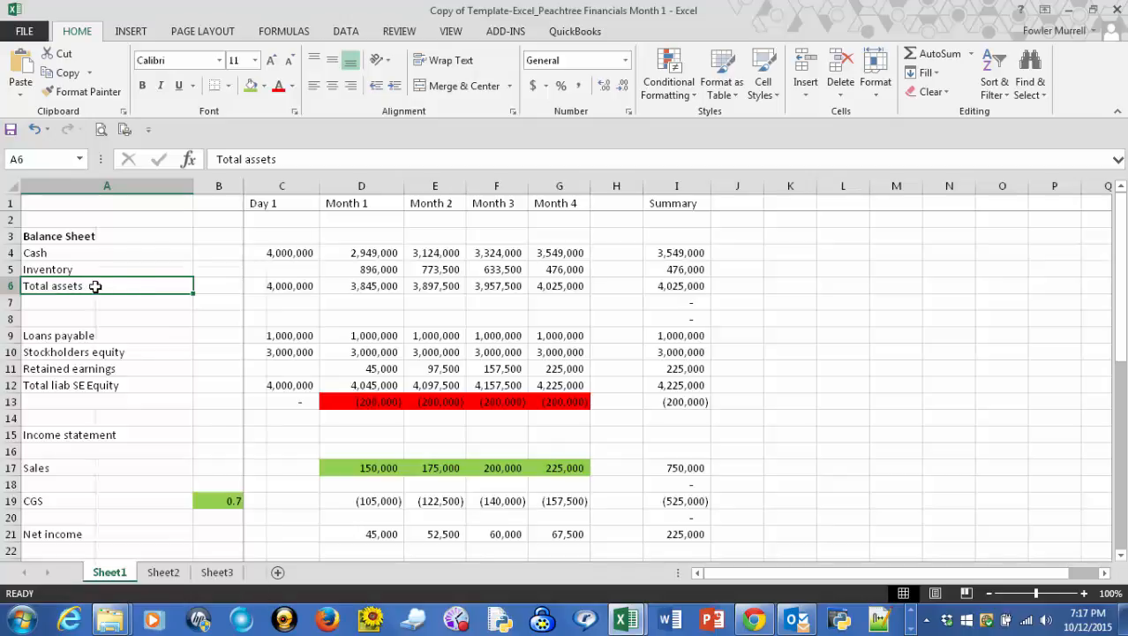
right_click(96, 286)
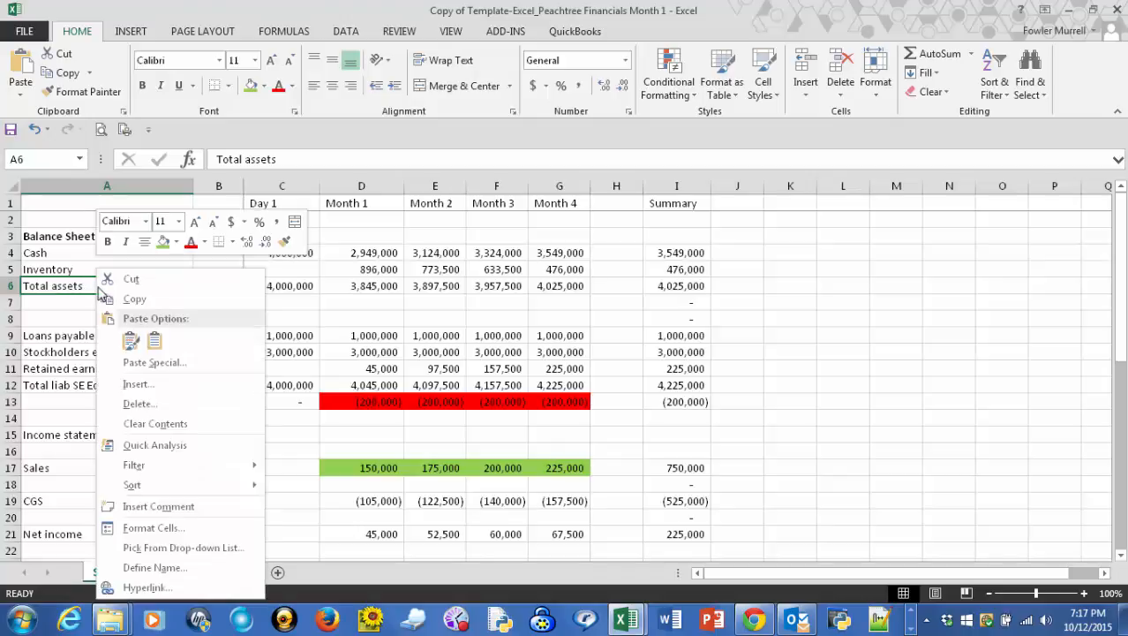
click(133, 388)
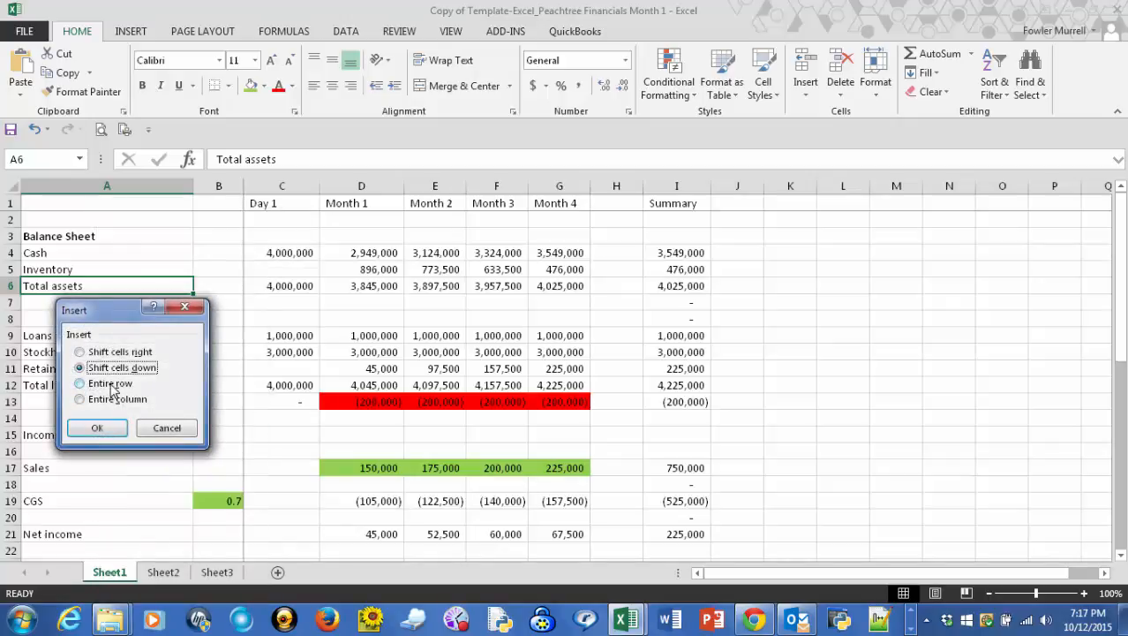
click(111, 386)
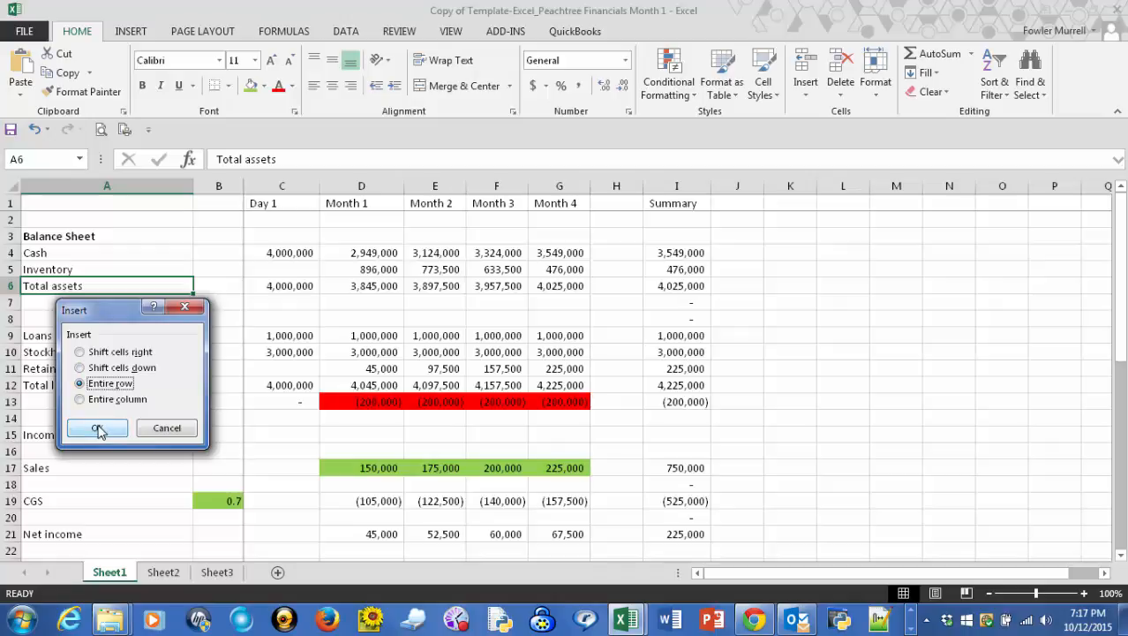
click(98, 429)
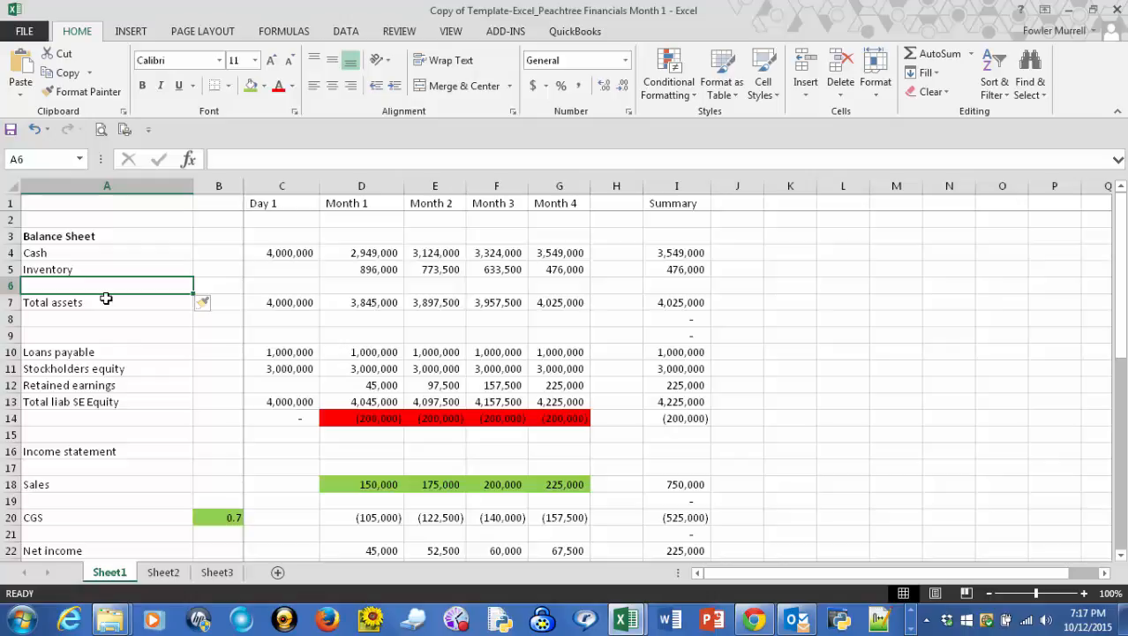
- Label the blank row between Inventory and Total assets "Fixed assets"
text(Fixed )
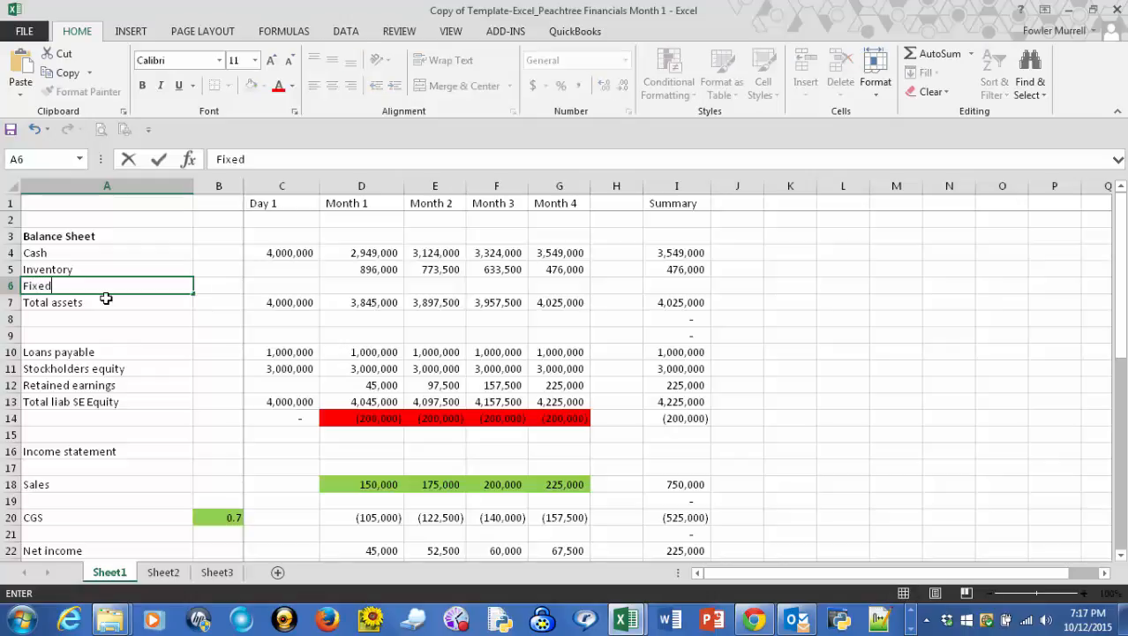
text(assets)
- Enter =-D30 as the Month 1 Fixed assets amount (D6), linking it to Cash for fixed assets in the direct cash flow statement
key(Tab)
key(Tab)
key(Tab)
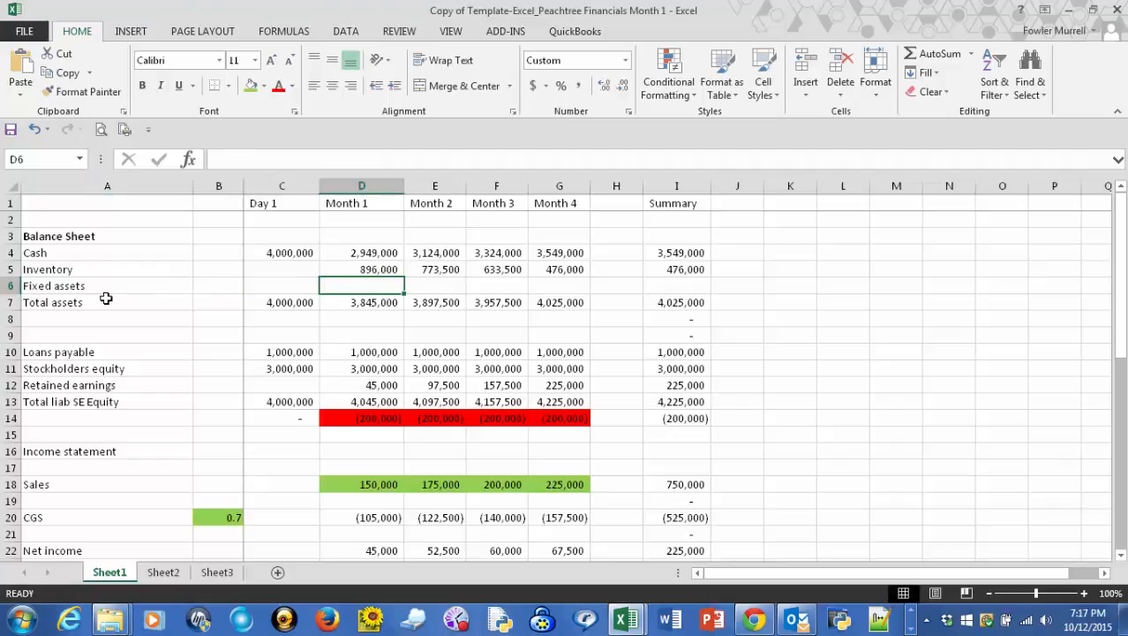
scroll(106, 298, down, 4)
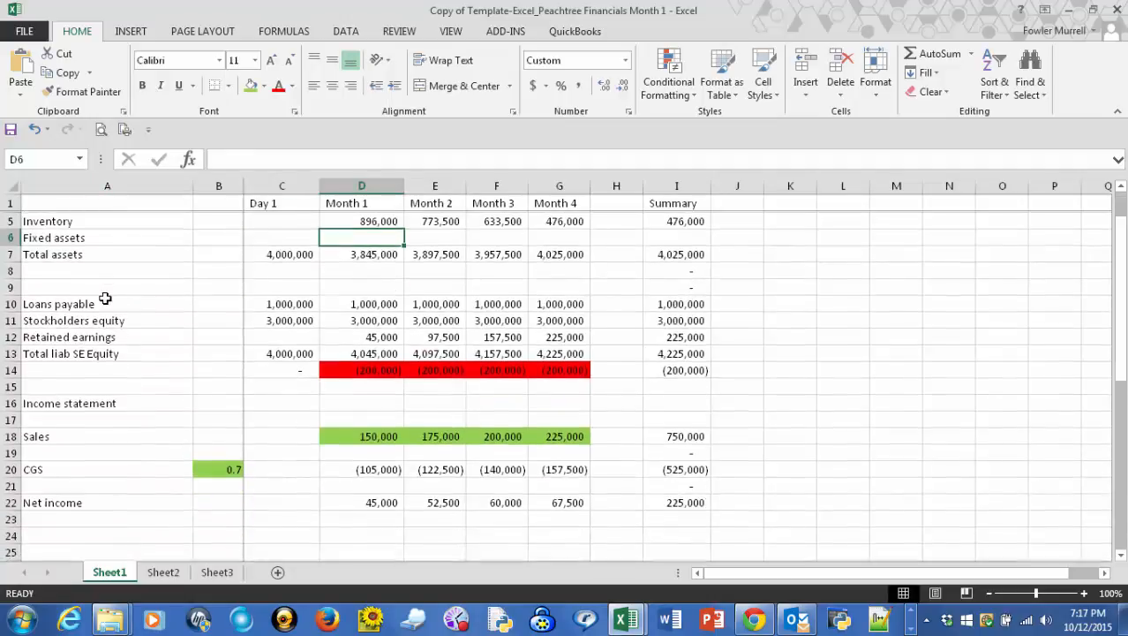
scroll(104, 298, down, 1)
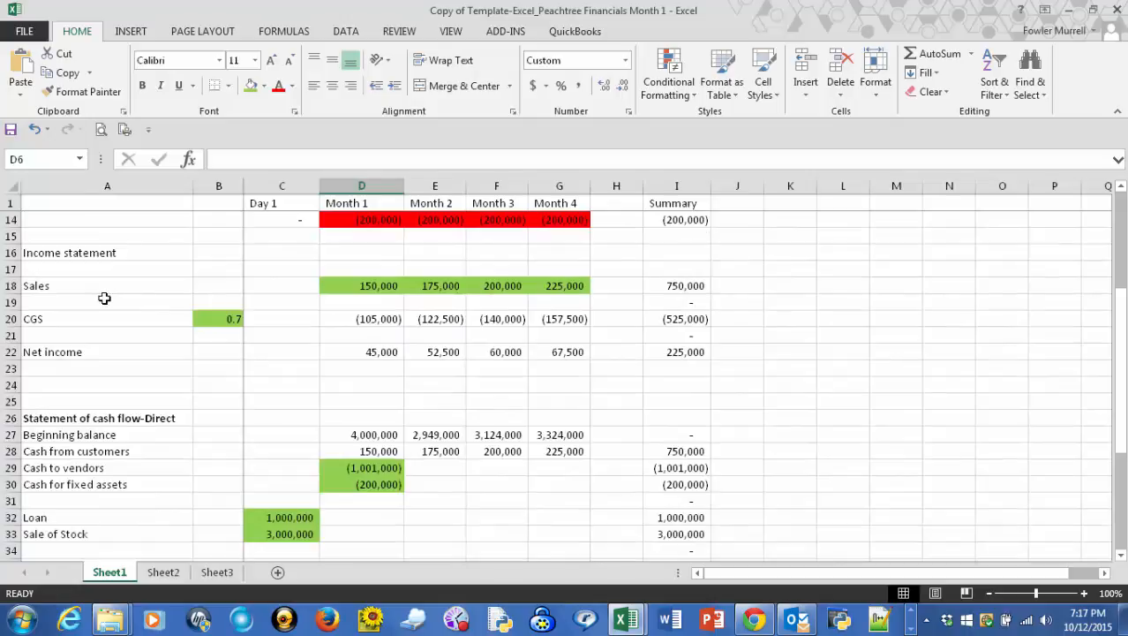
scroll(105, 298, up, 4)
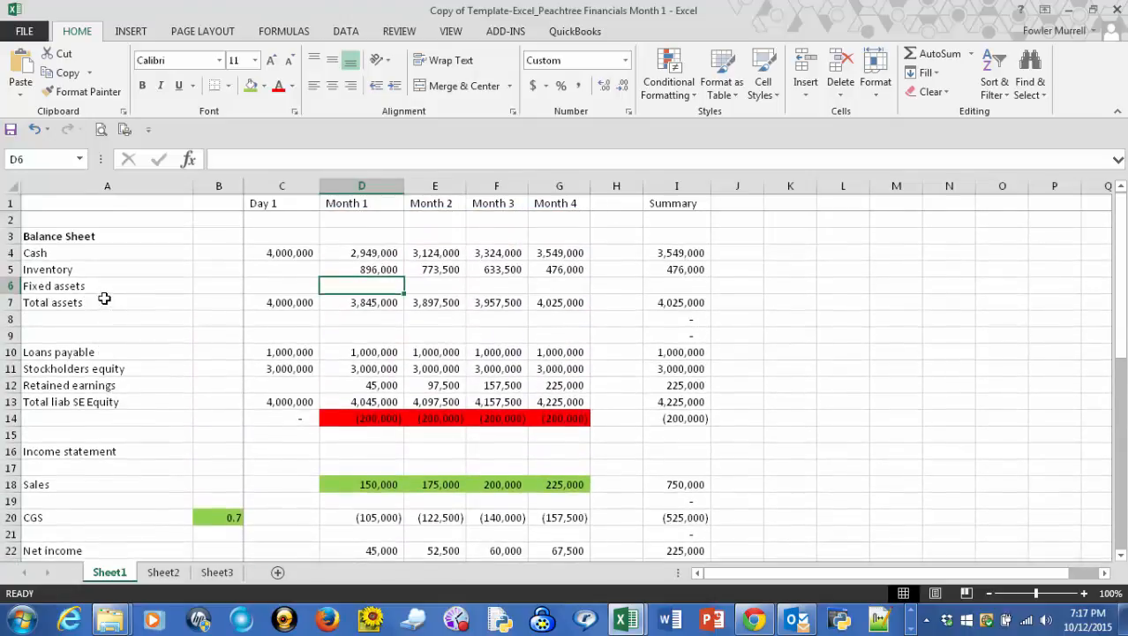
scroll(104, 298, down, 5)
scroll(104, 298, up, 5)
text(=)
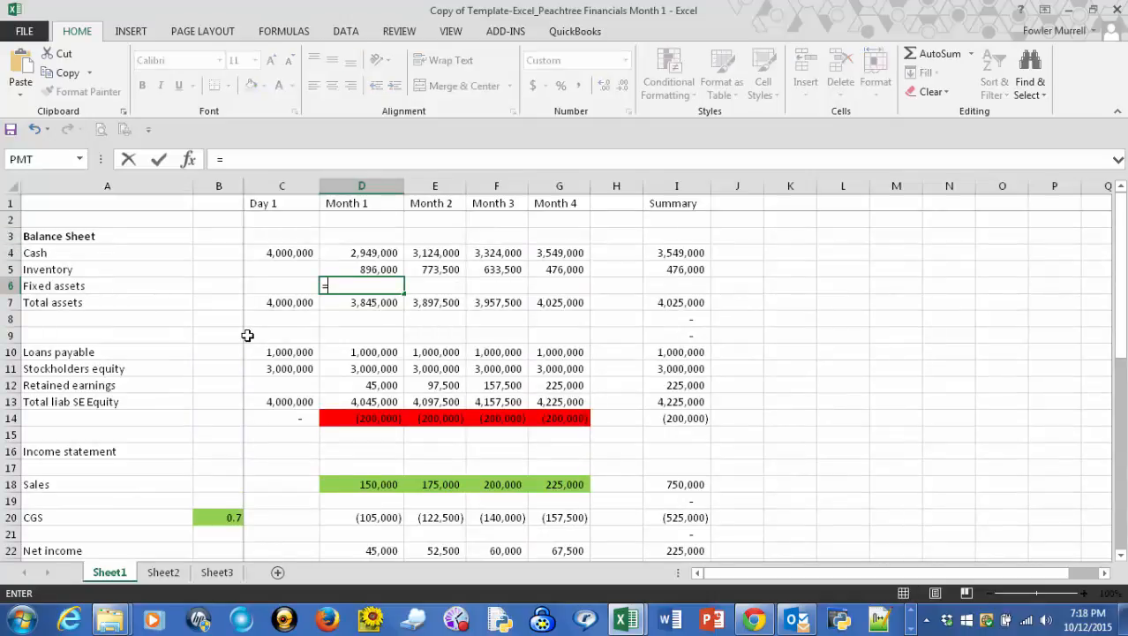
text(-)
scroll(248, 336, down, 5)
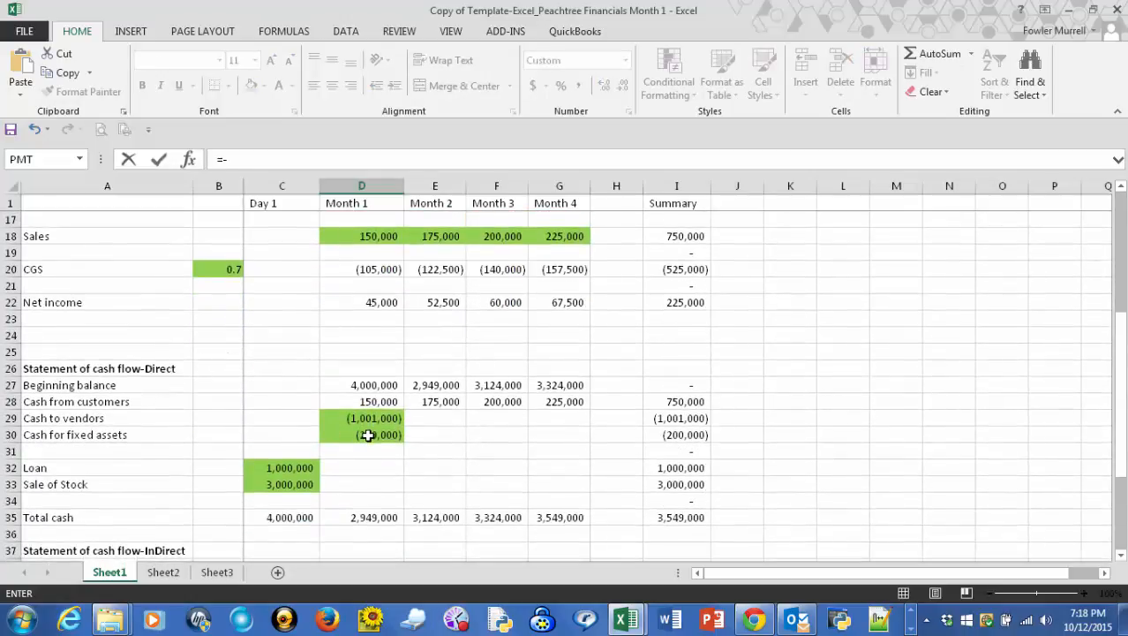
click(367, 434)
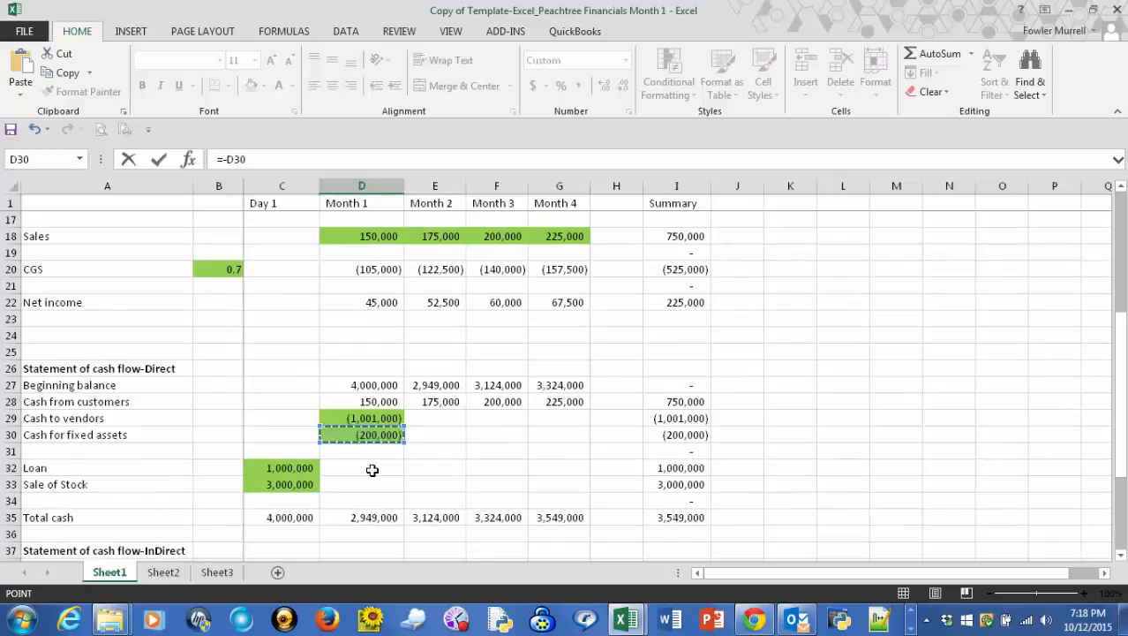
key(Tab)
scroll(367, 466, up, 2)
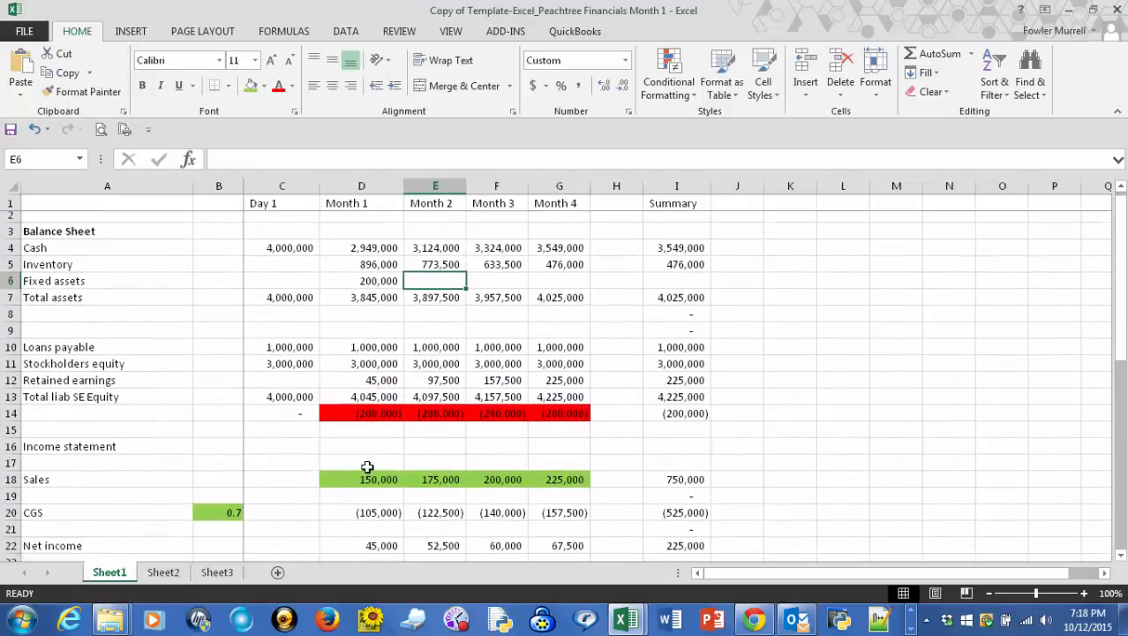
click(373, 286)
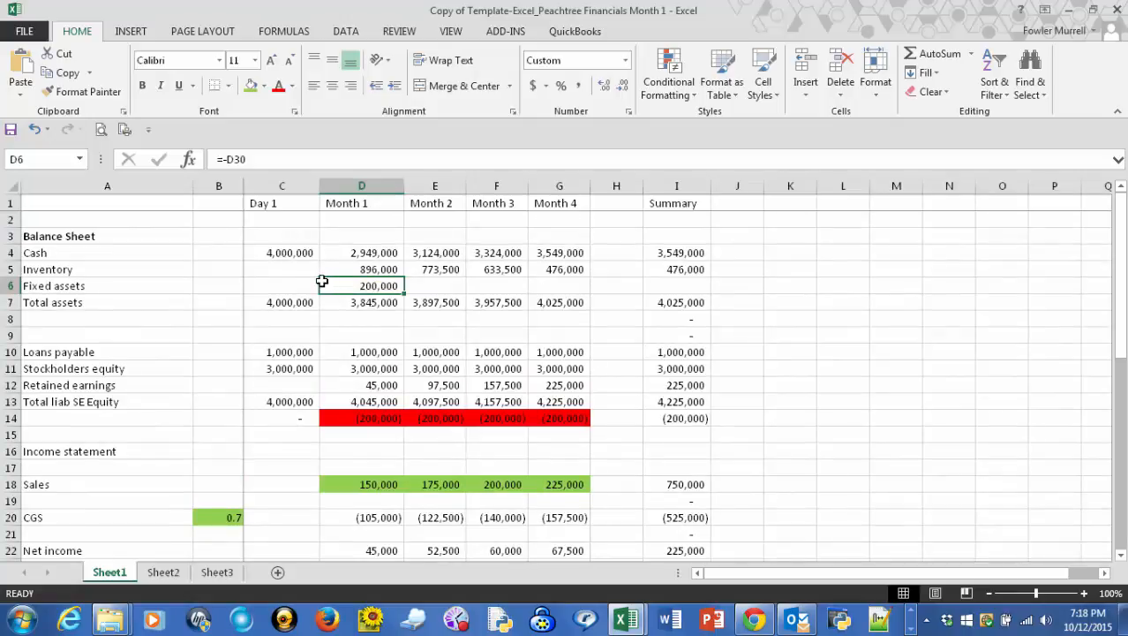
- Set Month 2 Fixed assets (E6) to =D6 and fill the formula across through Month 4
click(433, 287)
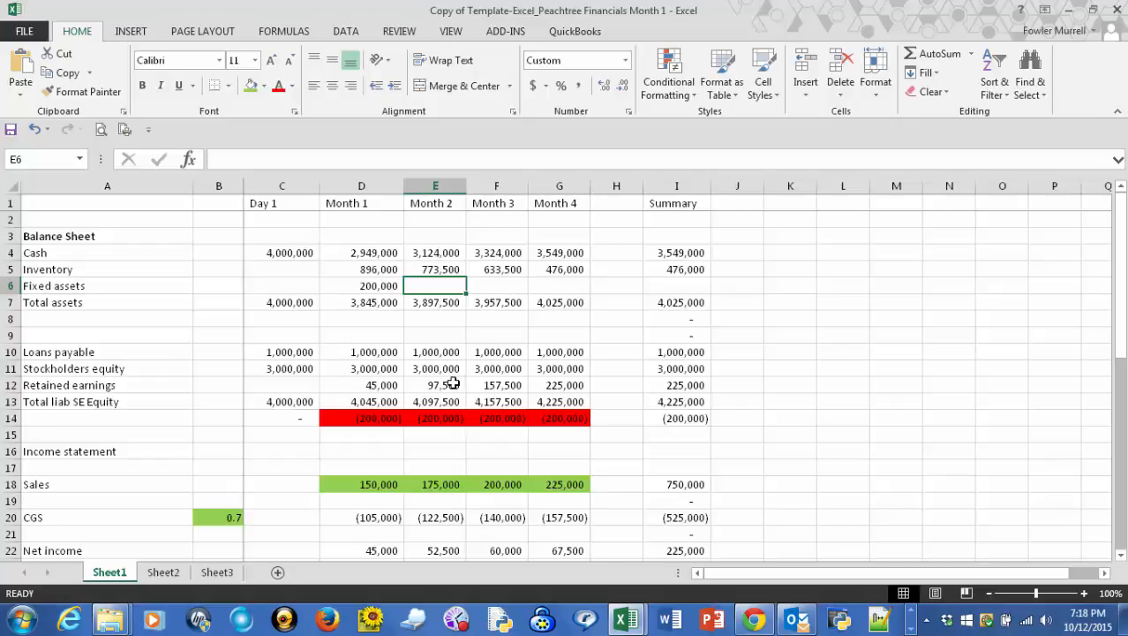
text(=)
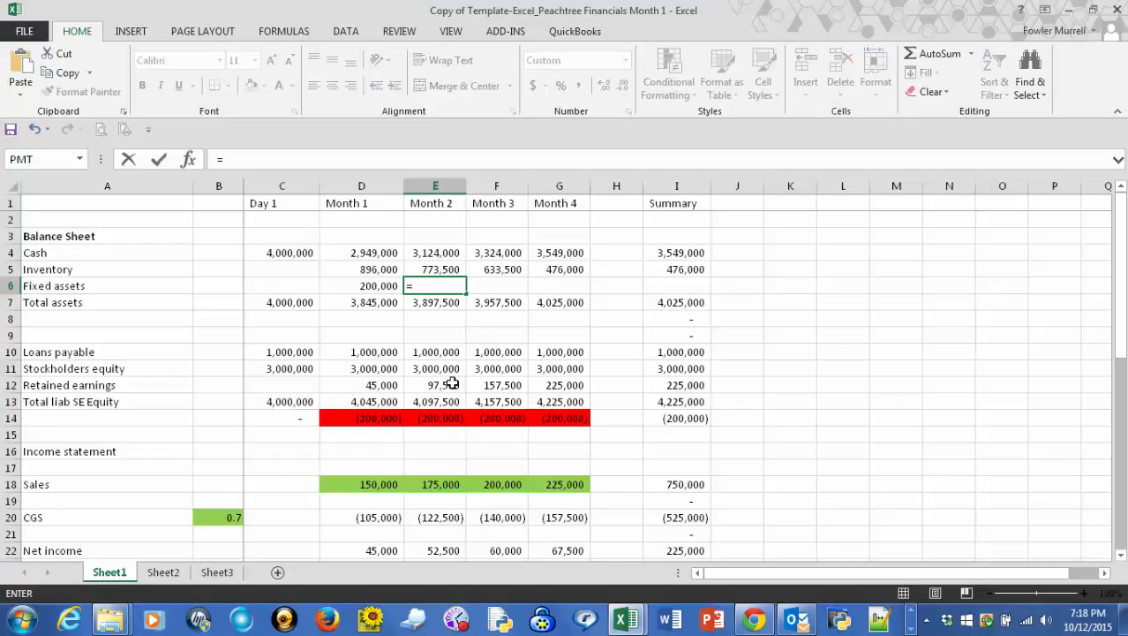
click(381, 288)
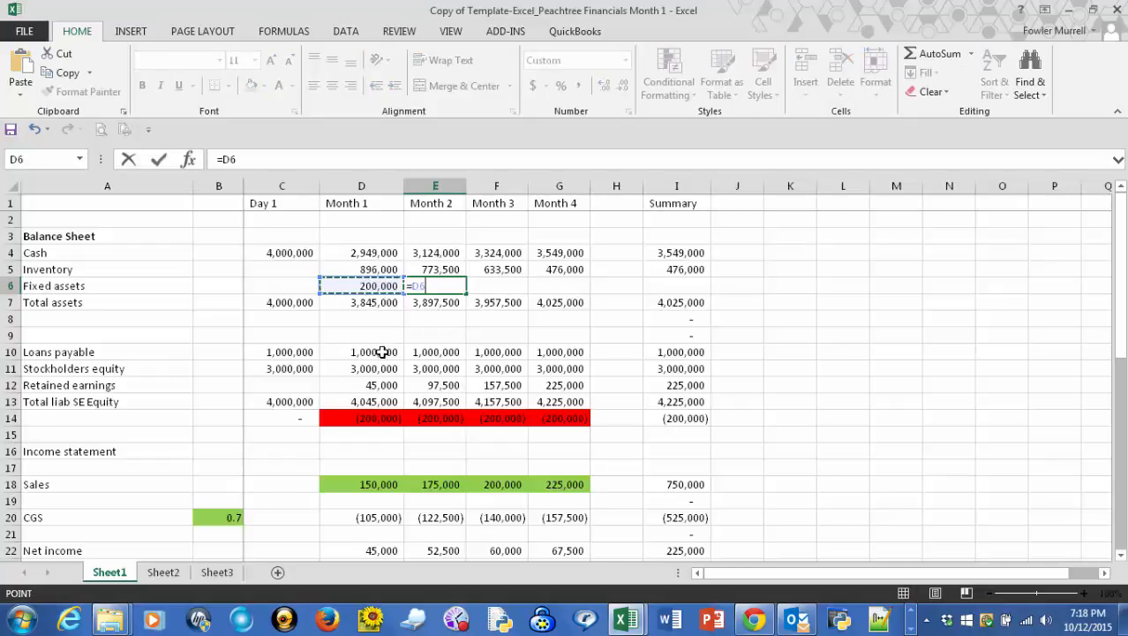
key(Tab)
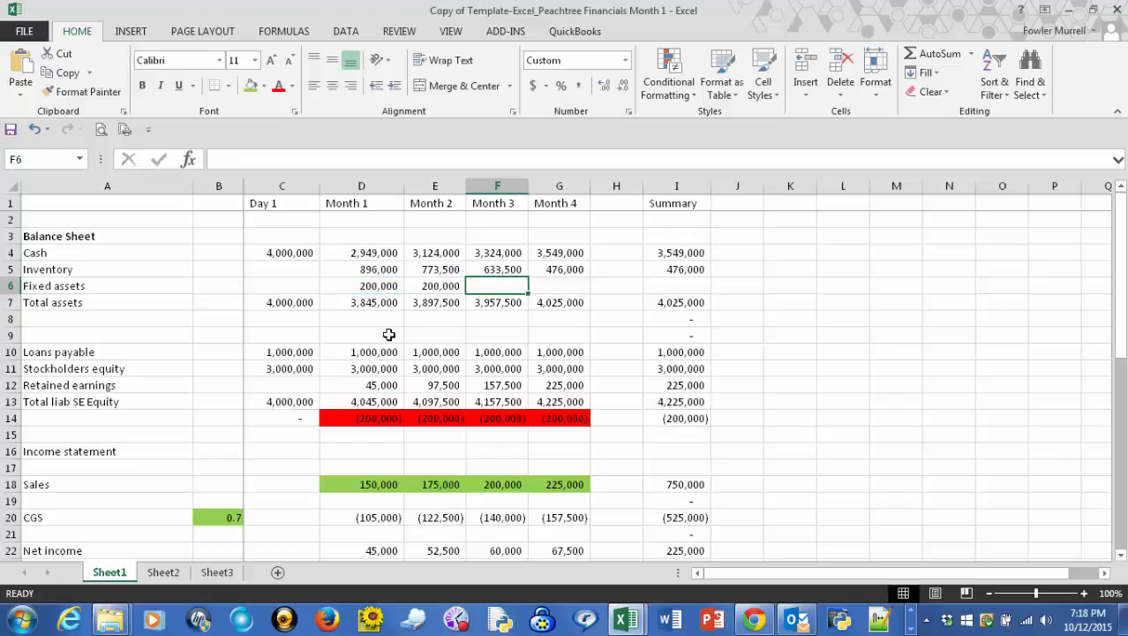
click(431, 285)
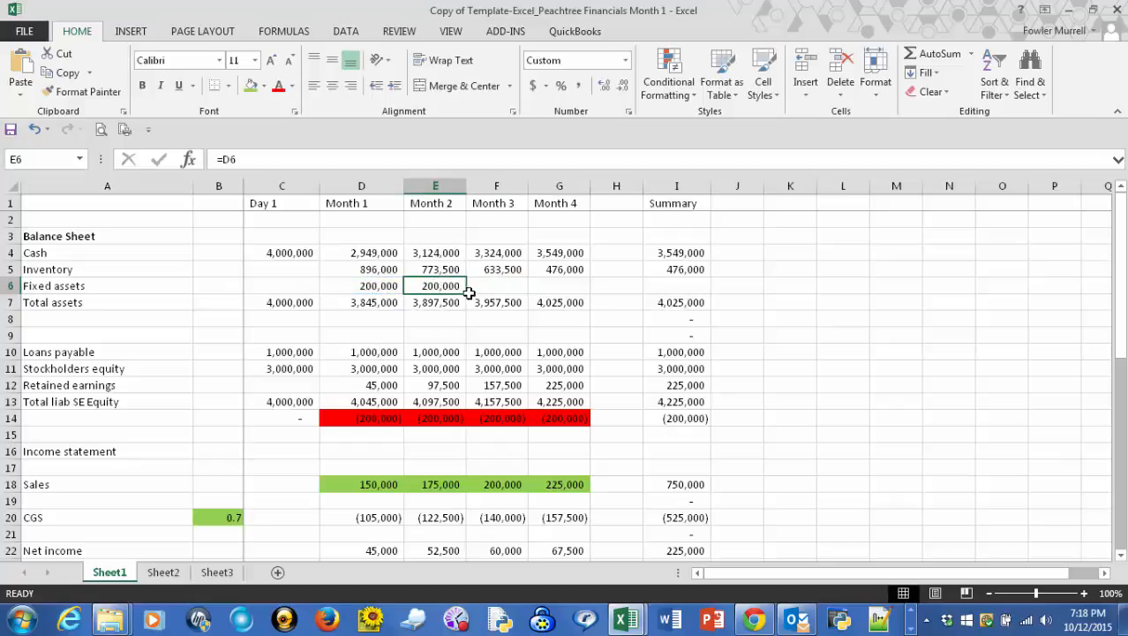
drag(466, 294, 572, 295)
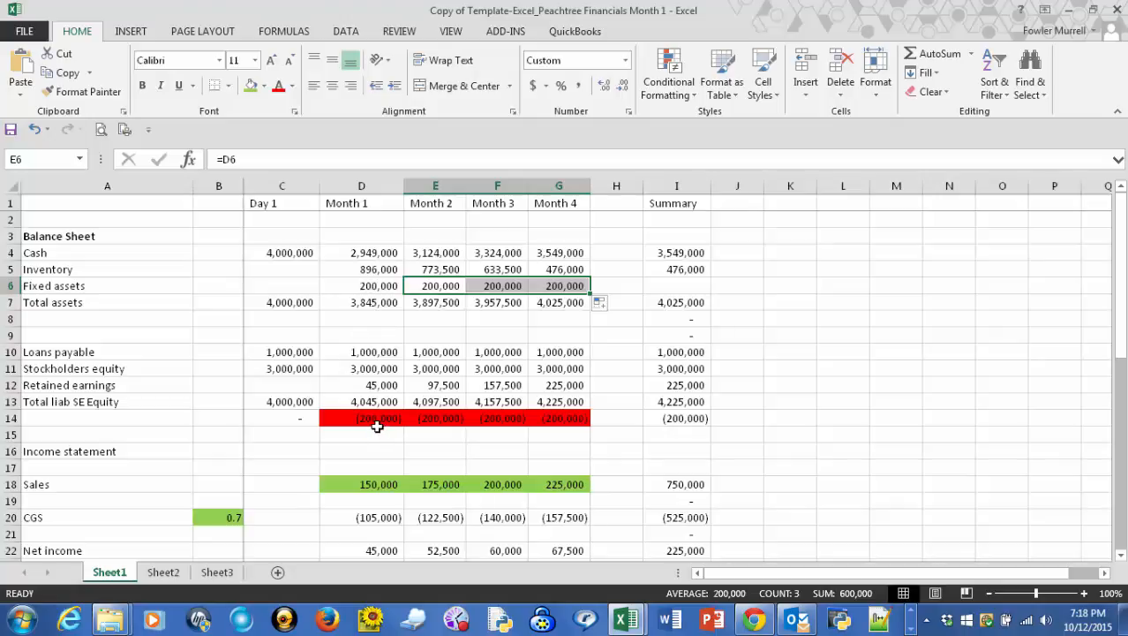
- Extend the Month 1 Total assets formula to =SUM(D4:D6) and fill it across through Month 4
click(368, 302)
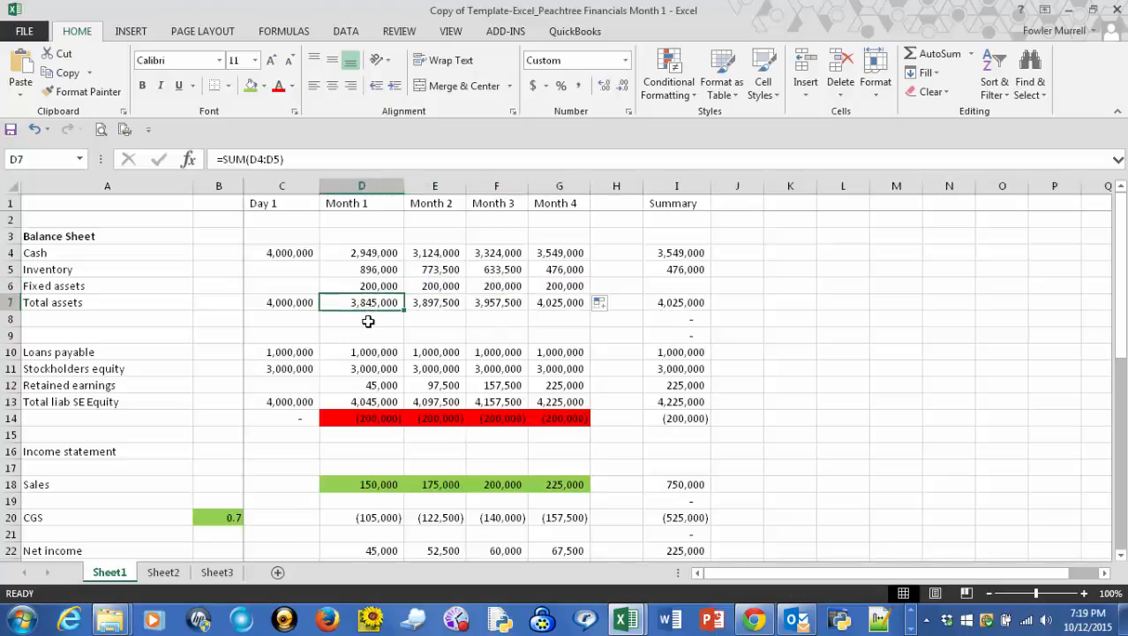
key(F2)
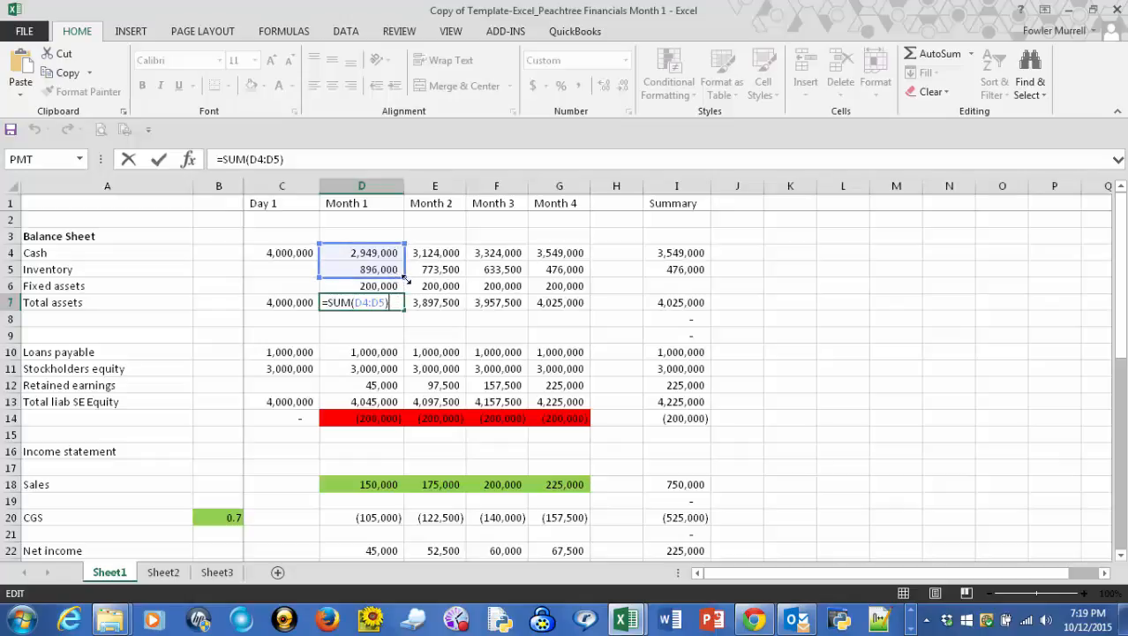
drag(406, 279, 409, 290)
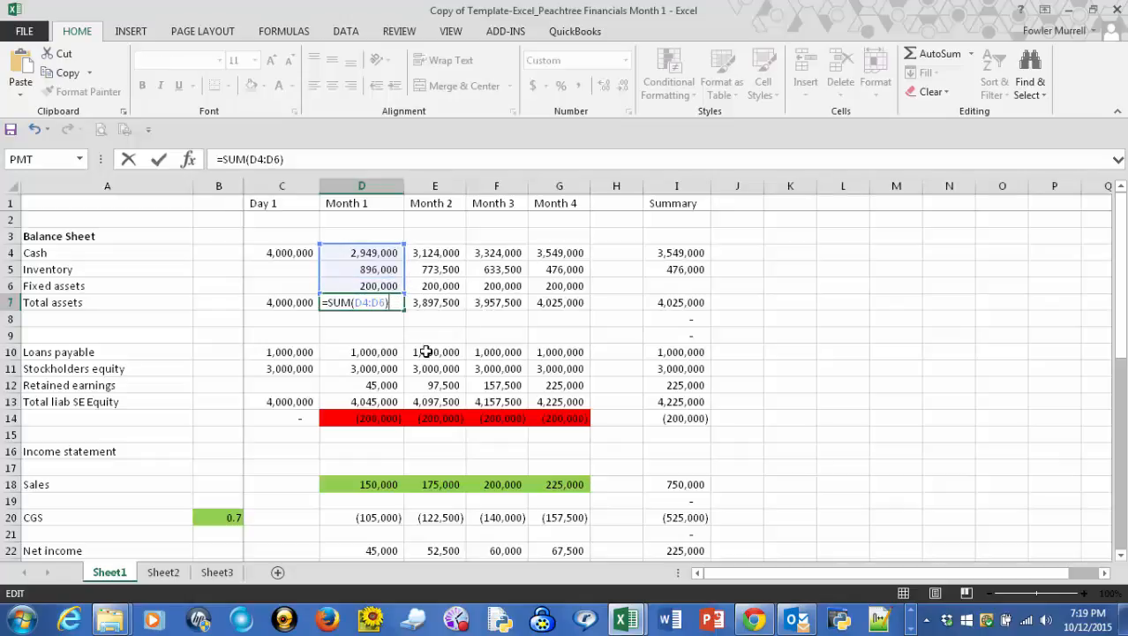
key(Tab)
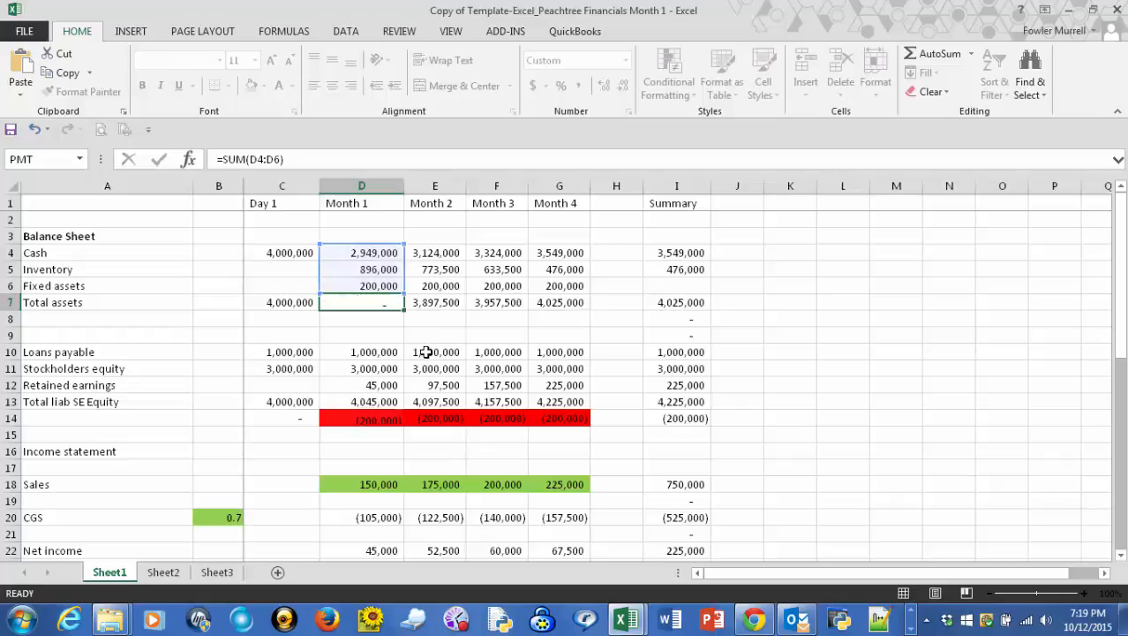
key(Left)
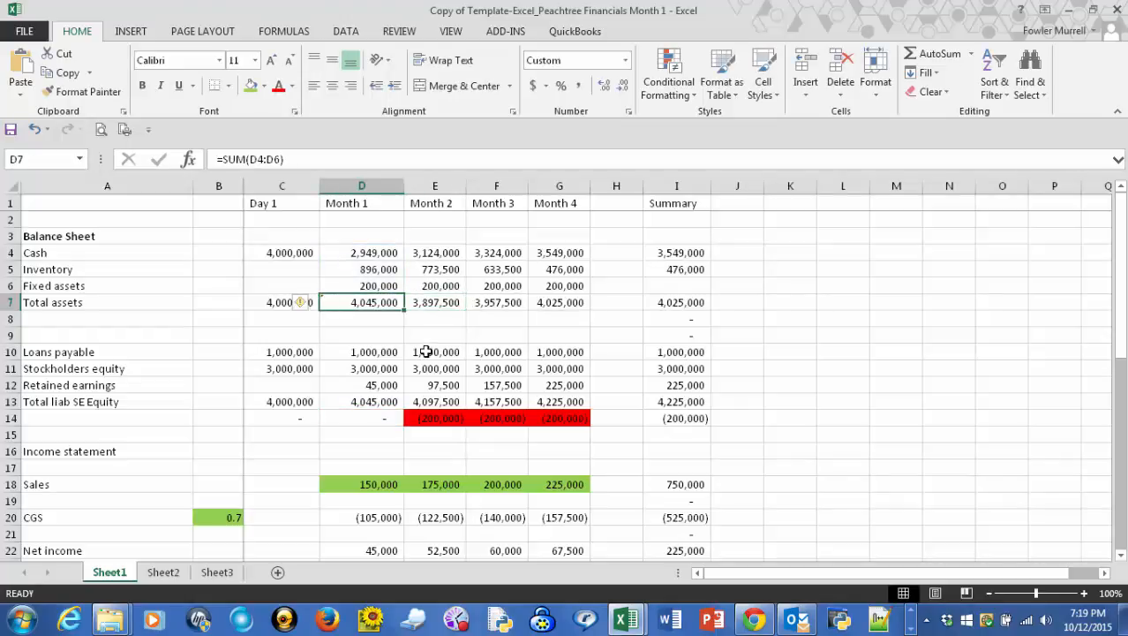
drag(404, 312, 567, 320)
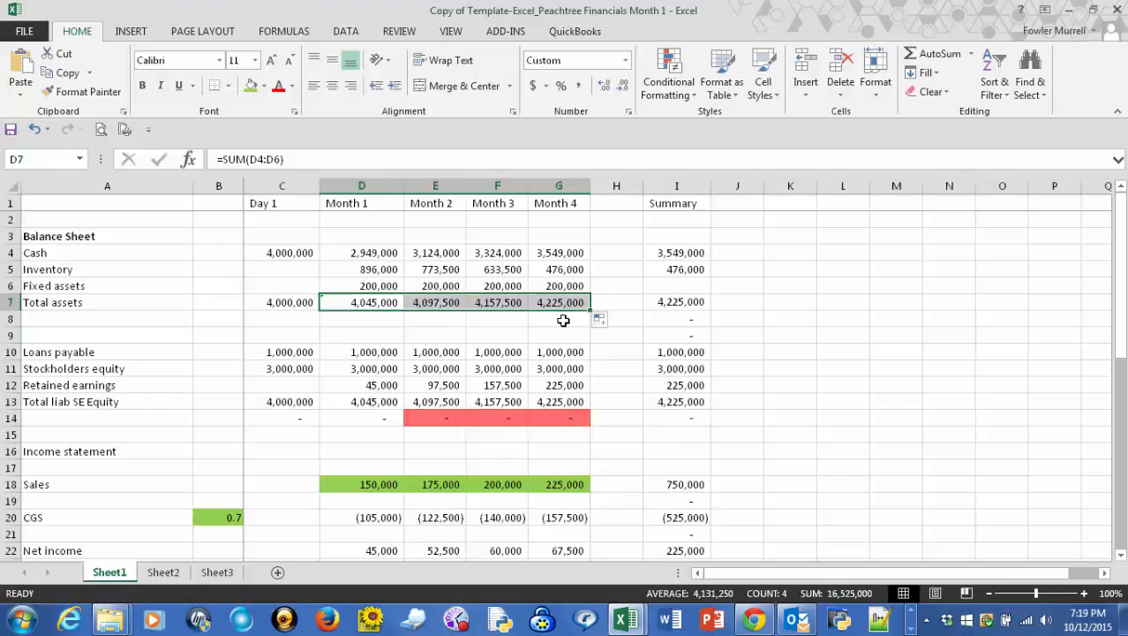
click(486, 320)
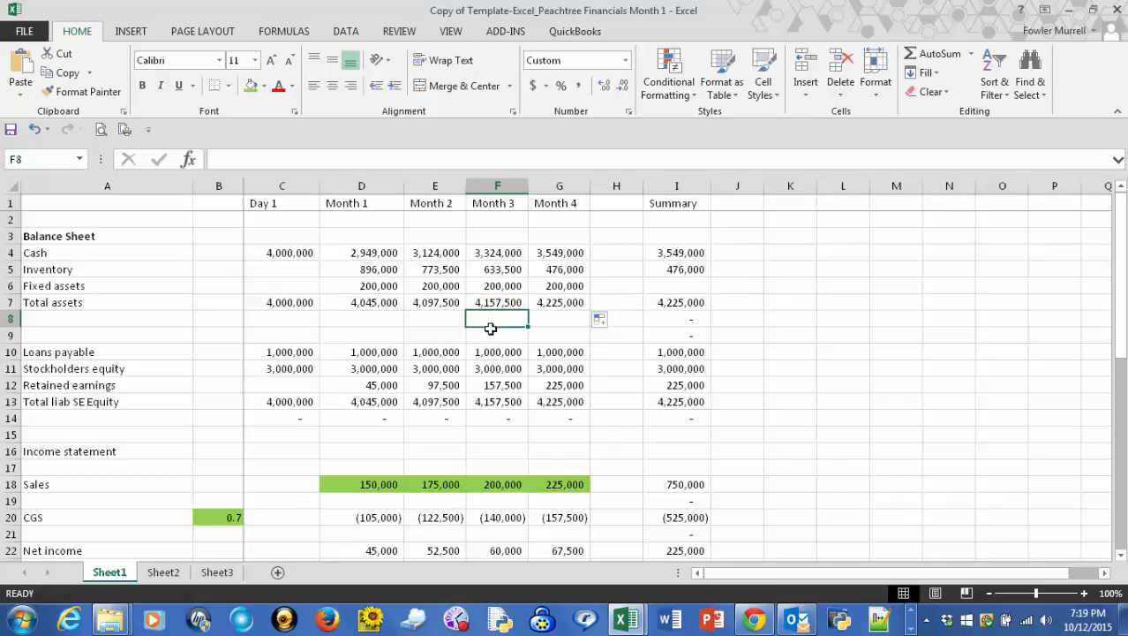
- Label the blank row below Inventory (Inc) Dec in the indirect cash flow statement "Cash for fixed assets"
scroll(463, 328, down, 7)
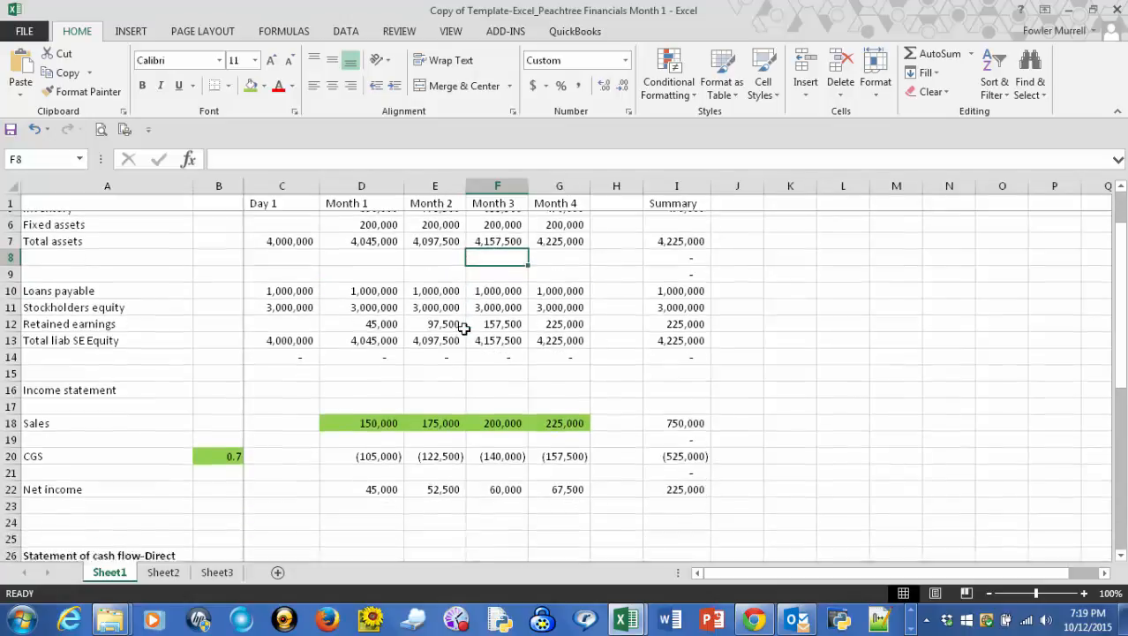
scroll(464, 329, down, 3)
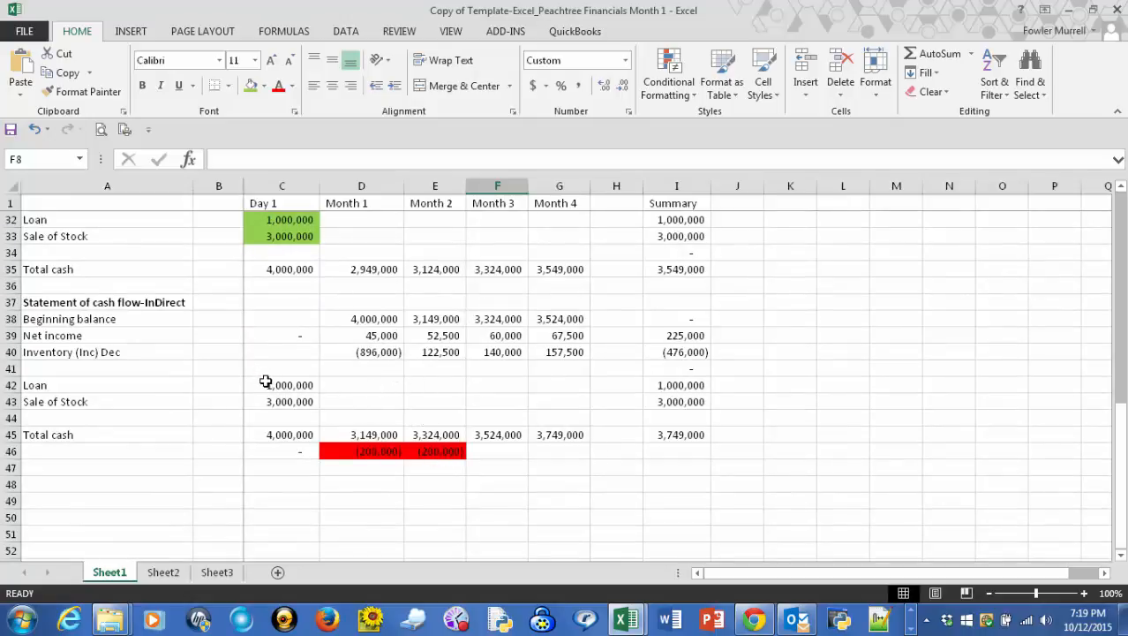
click(92, 368)
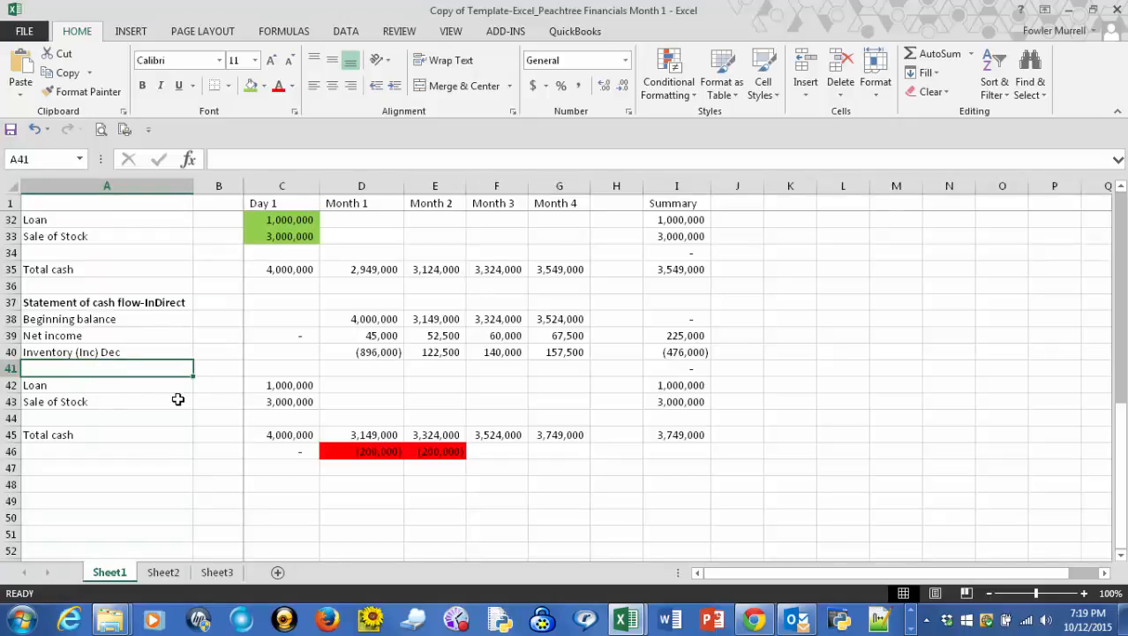
text(C)
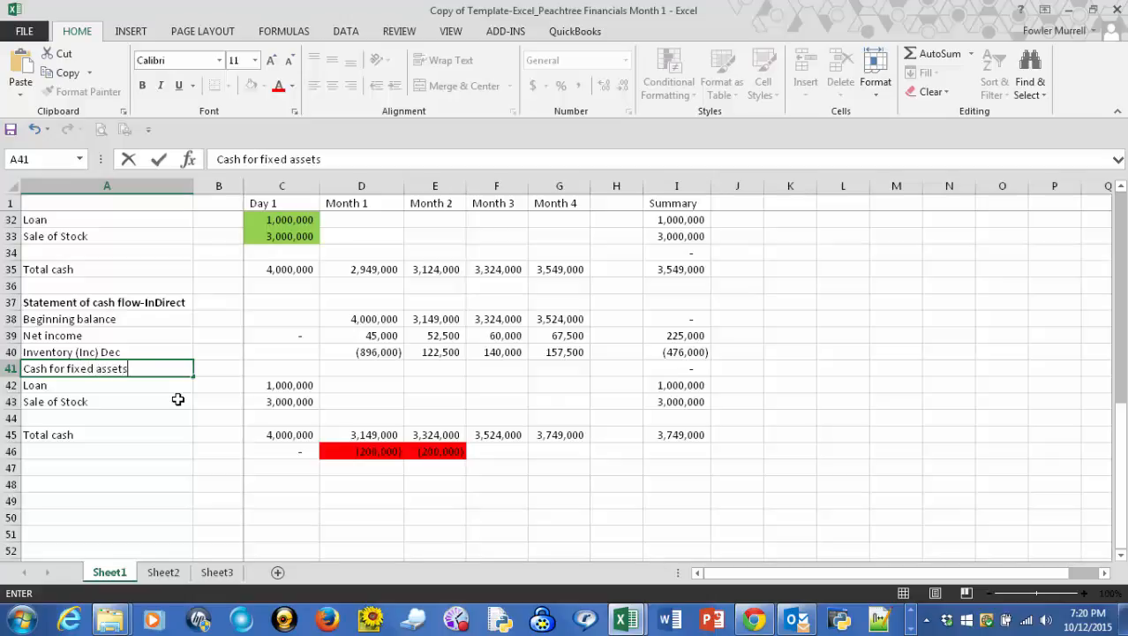
text(ash for fixed assets)
key(Tab)
key(Tab)
key(Tab)
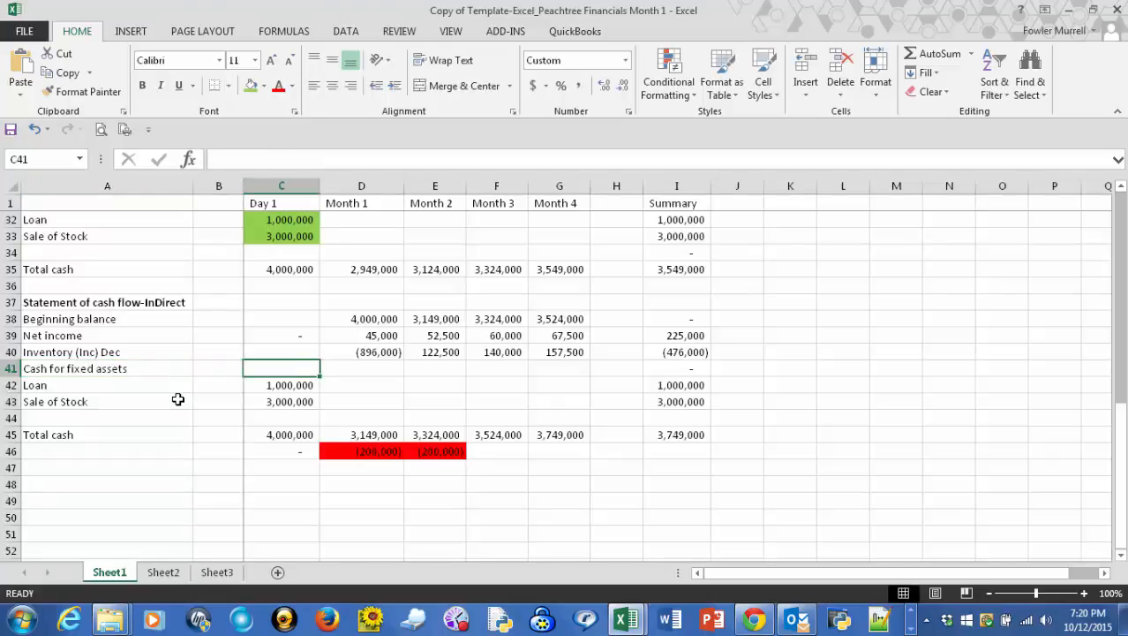
- Link Month 1 Cash for fixed assets in the indirect cash flow statement (D41) to the direct statement's amount with =D30
scroll(176, 400, up, 2)
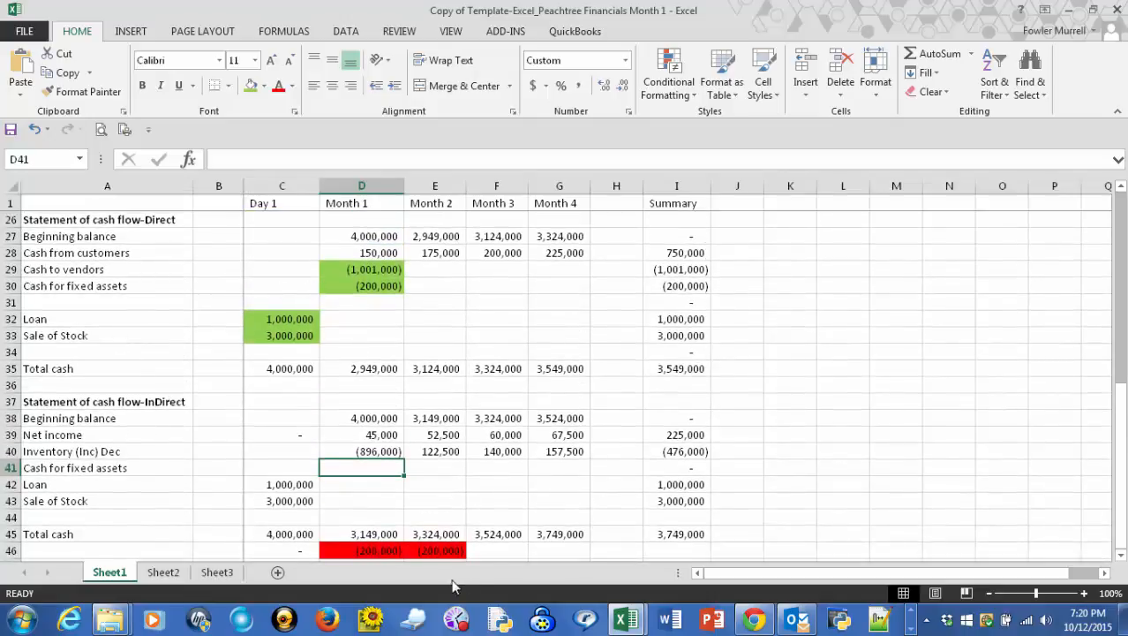
text(=)
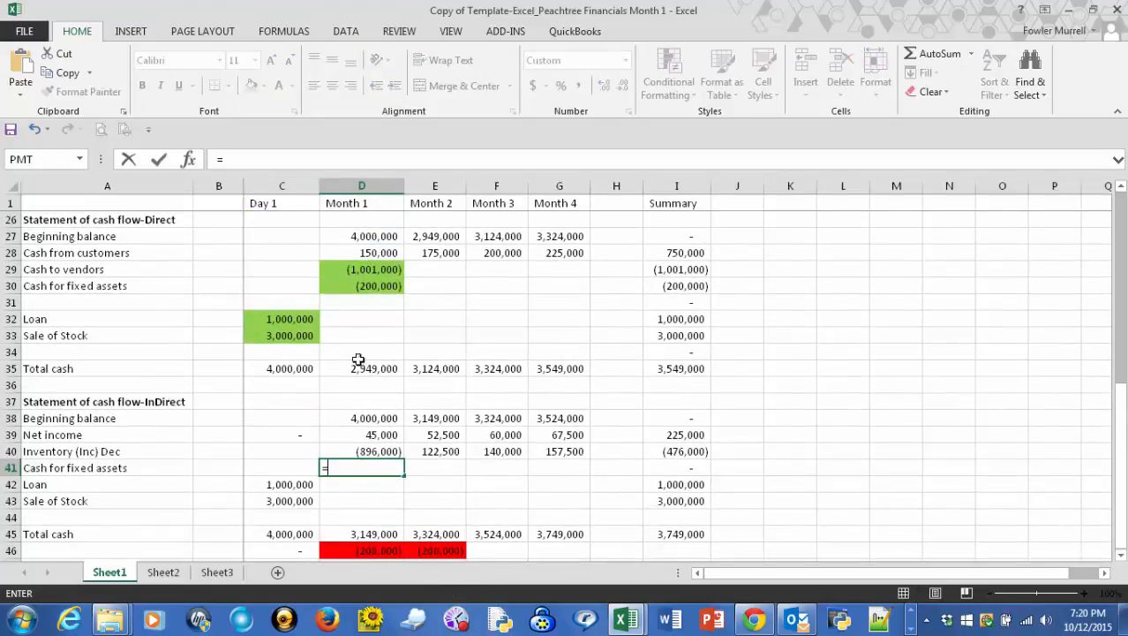
click(377, 285)
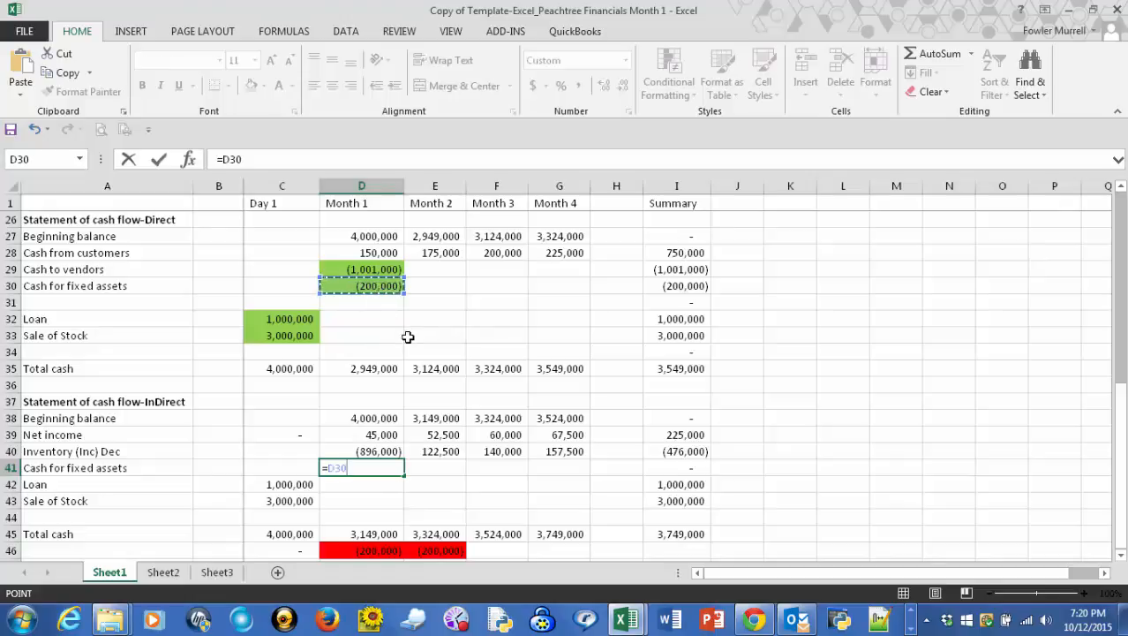
key(Tab)
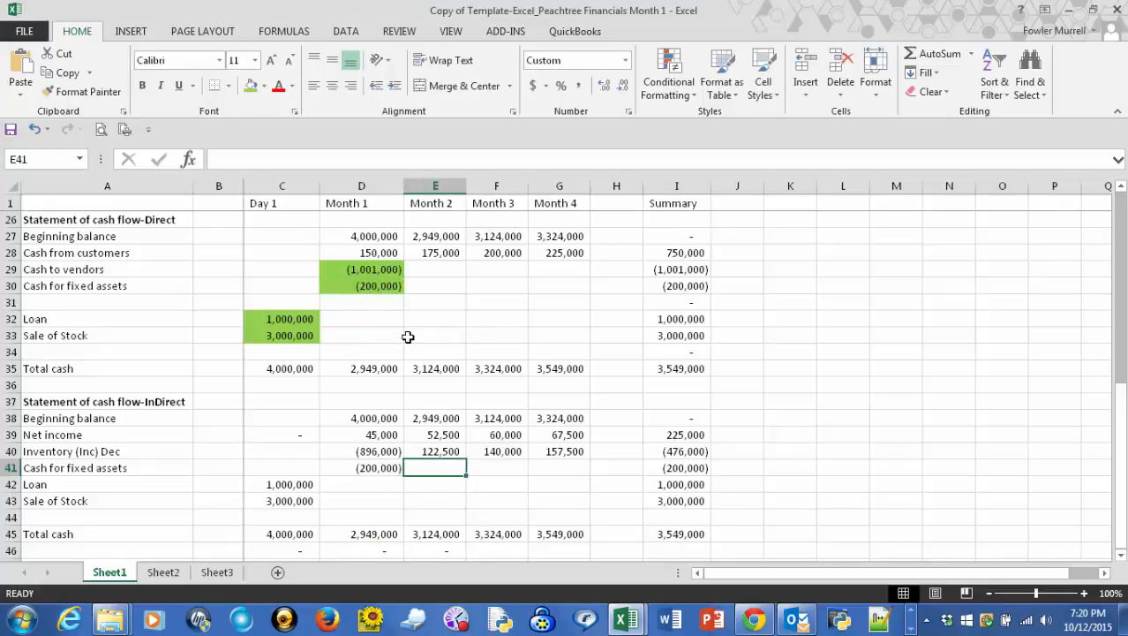
- Fill the Summary column's Inventory formula (I5, =G5) down one row to Fixed assets (I6)
scroll(408, 336, down, 3)
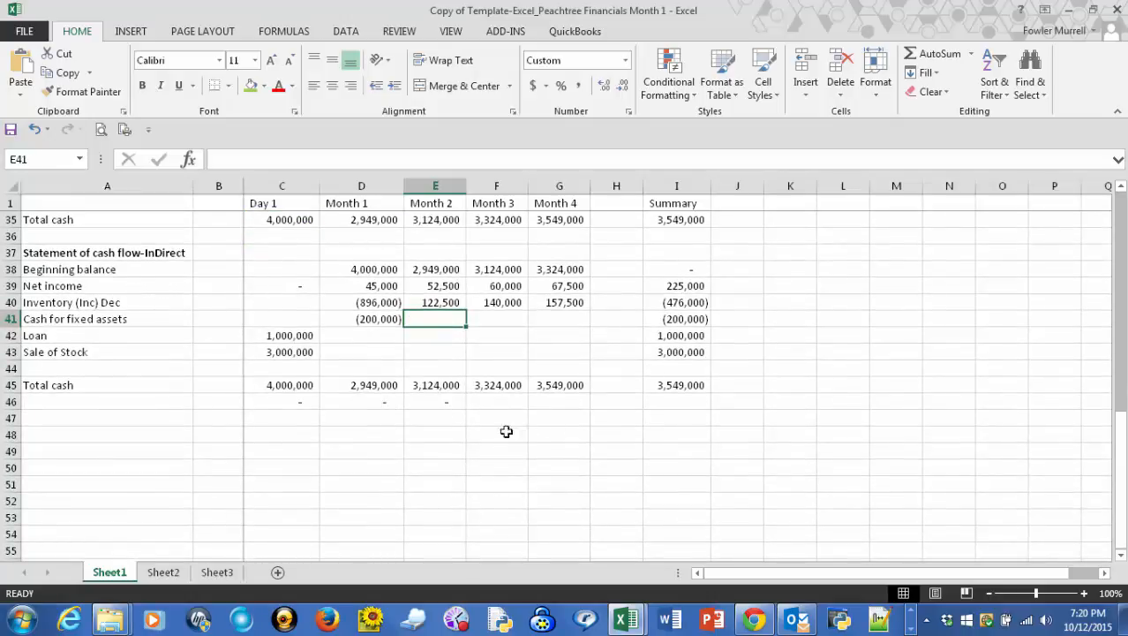
scroll(401, 343, up, 2)
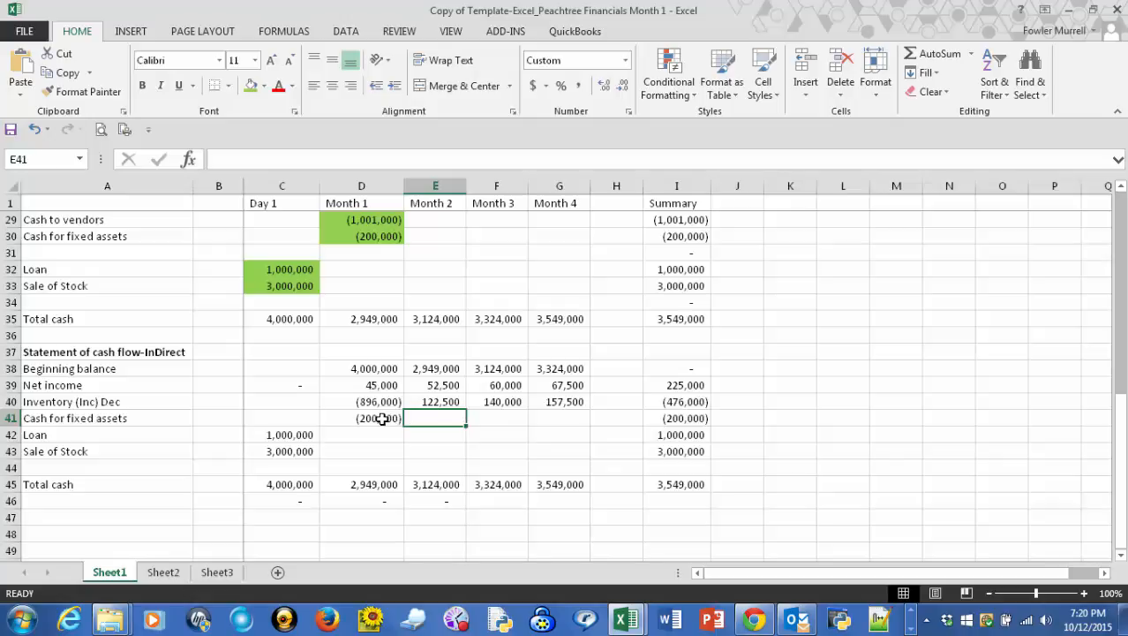
scroll(384, 418, up, 9)
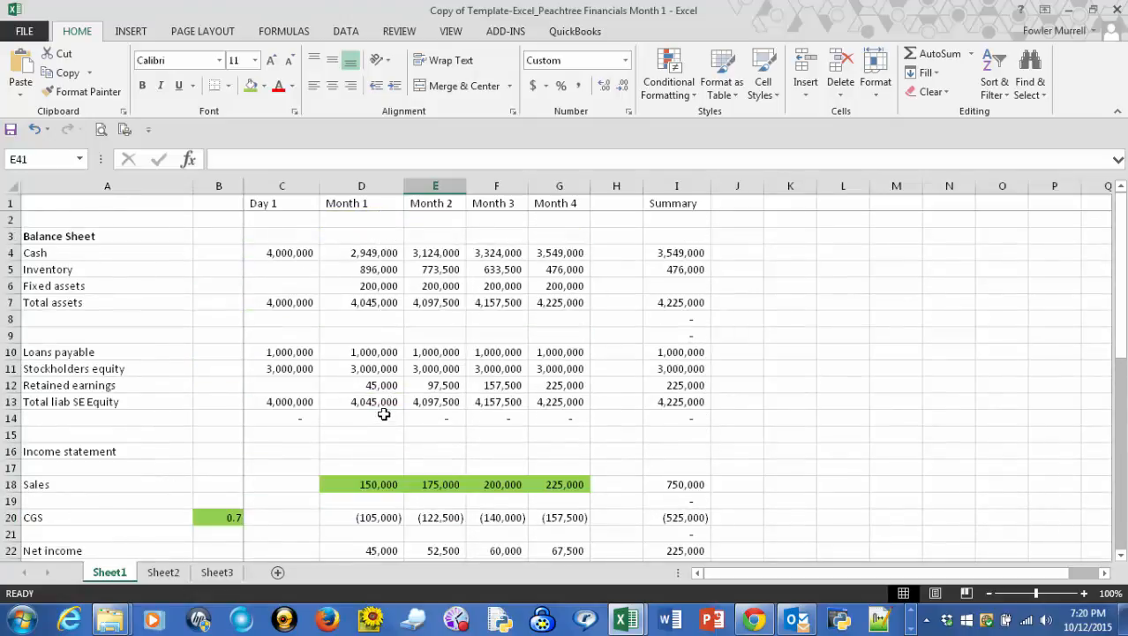
click(672, 267)
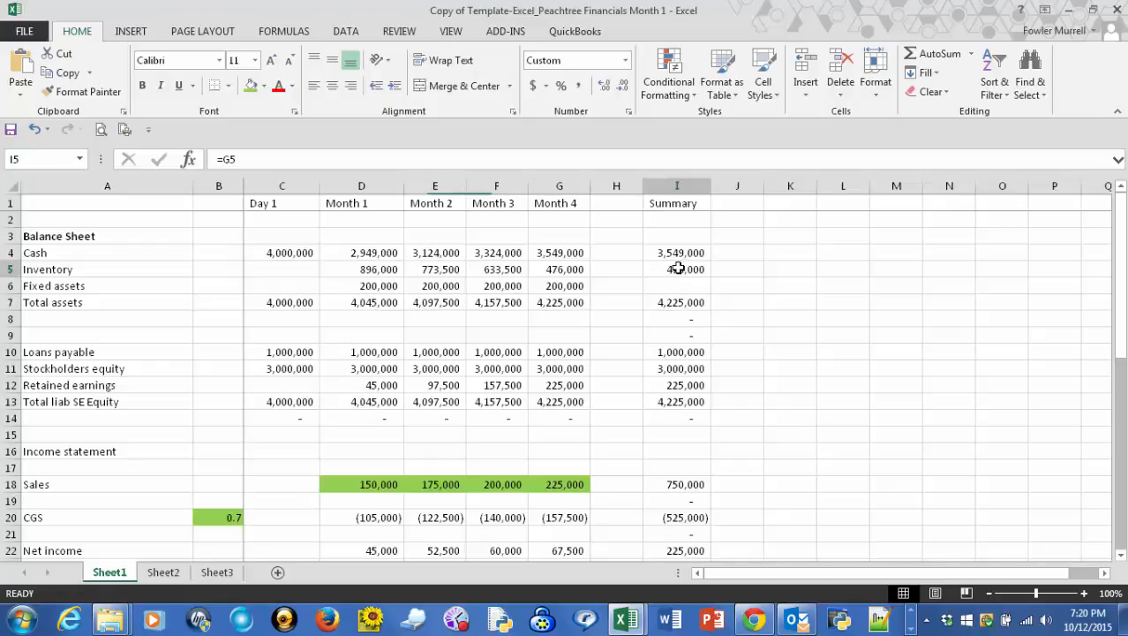
drag(712, 277, 715, 297)
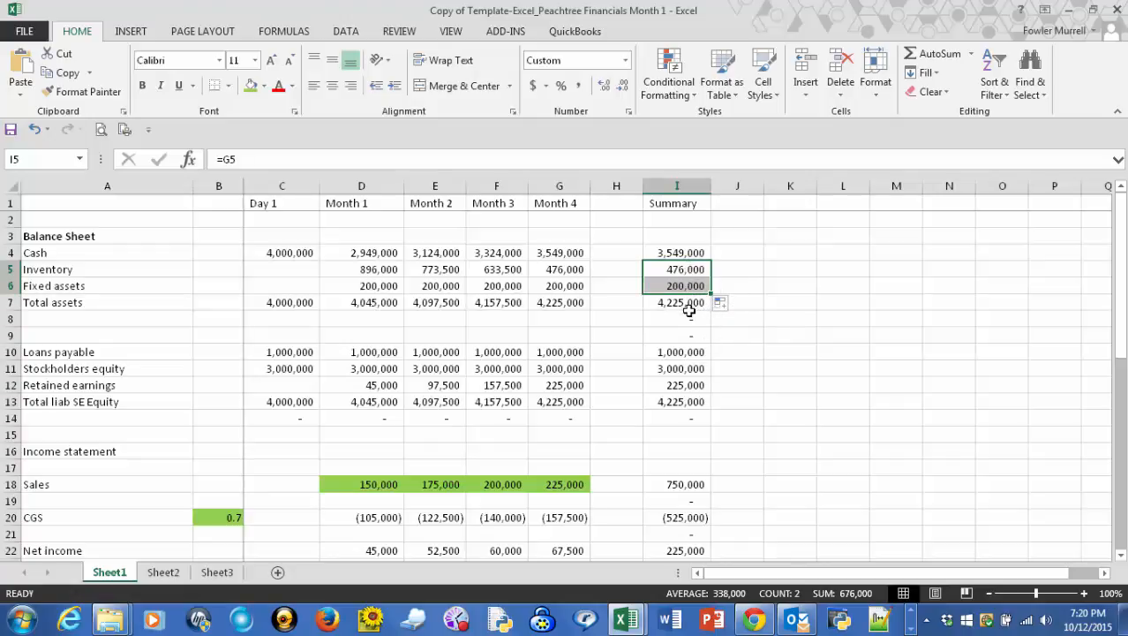
- Review the Summary column and monthly totals across the balance sheet, income statement and both cash flow statements
scroll(689, 313, down, 2)
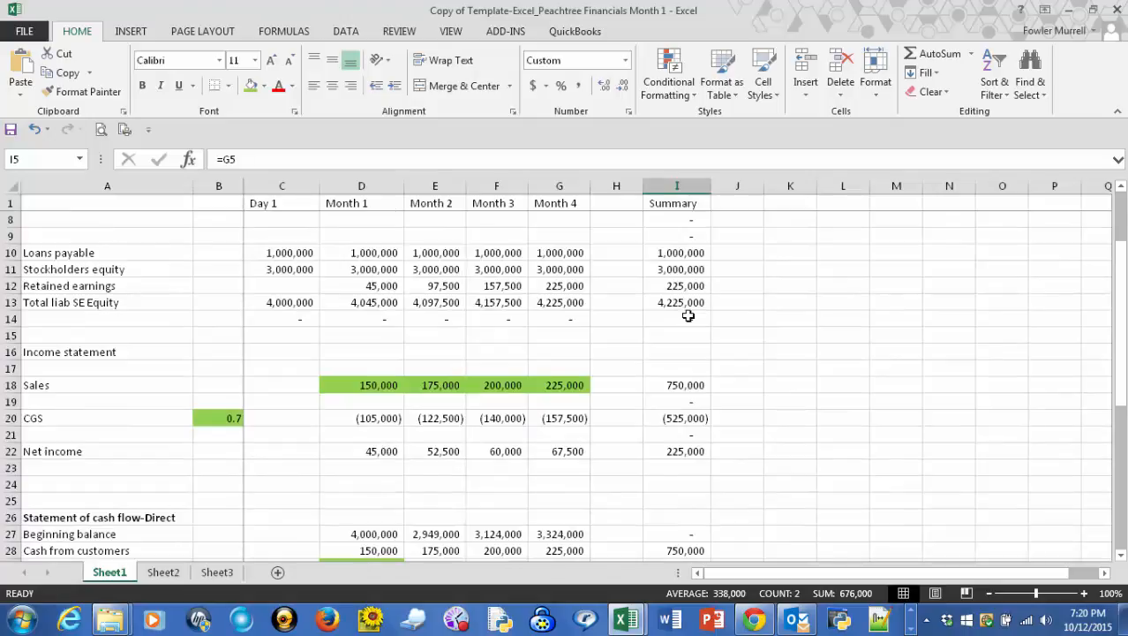
scroll(689, 315, down, 4)
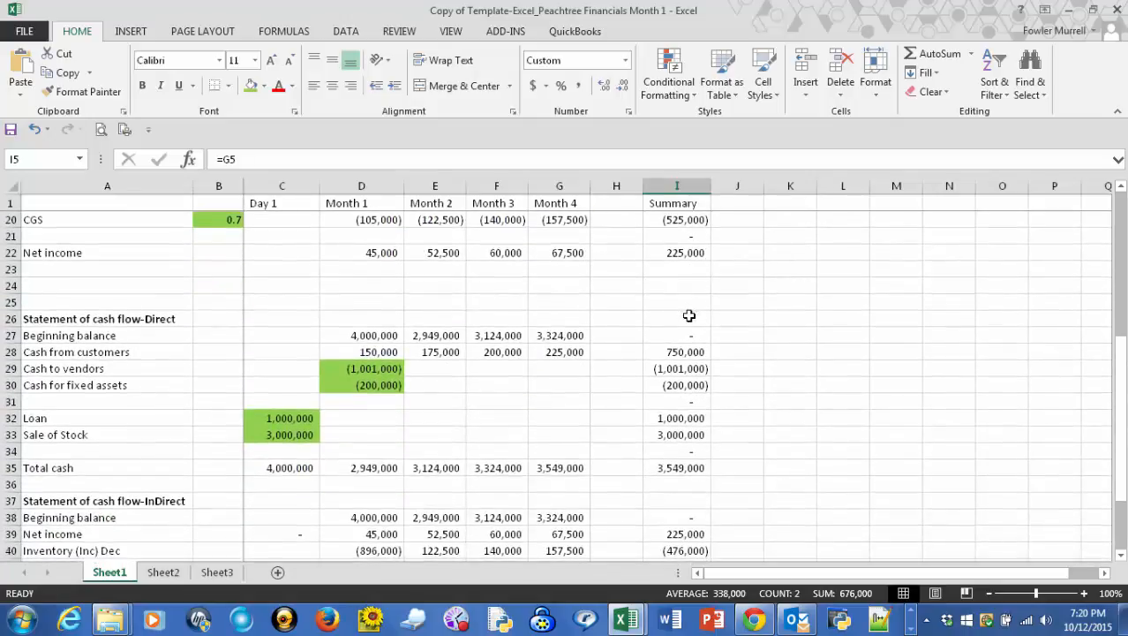
scroll(689, 316, down, 1)
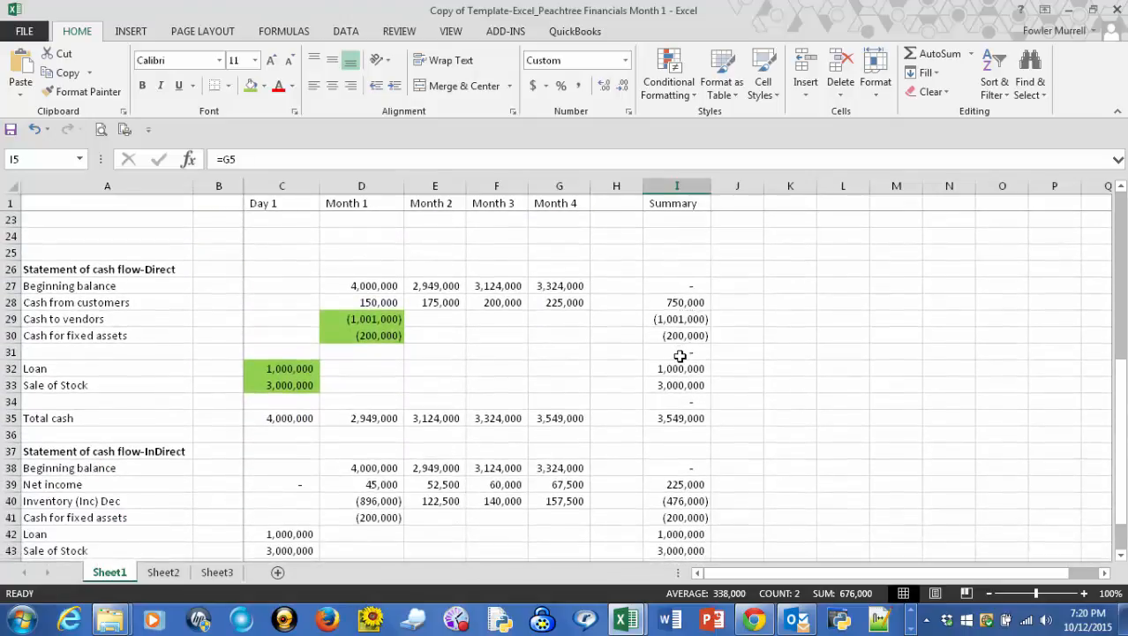
scroll(680, 356, down, 2)
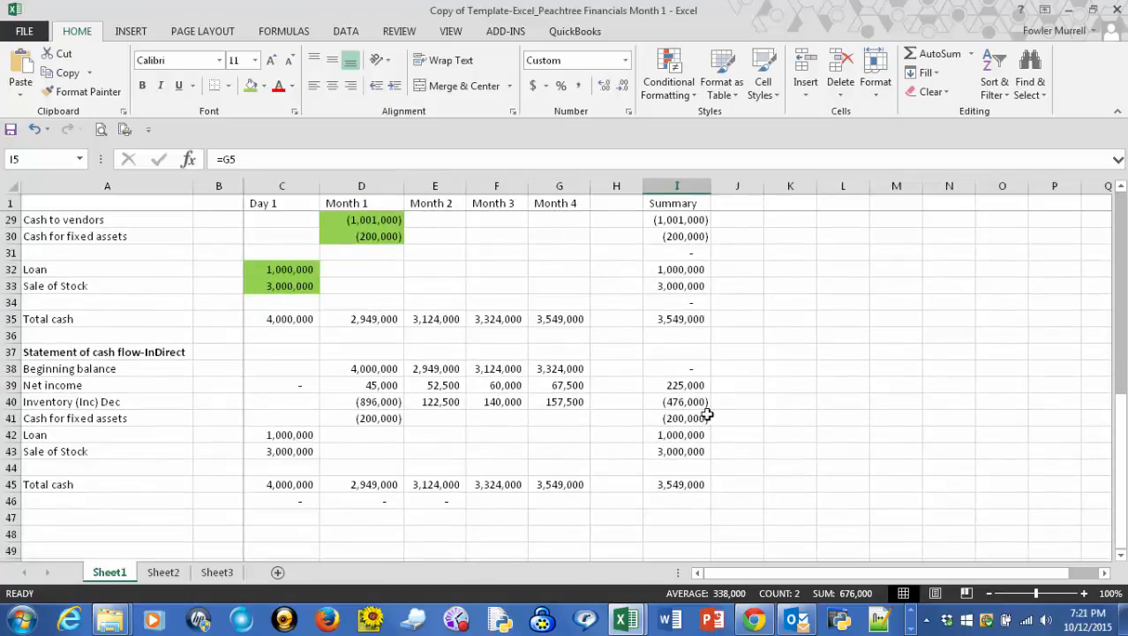
scroll(711, 379, down, 1)
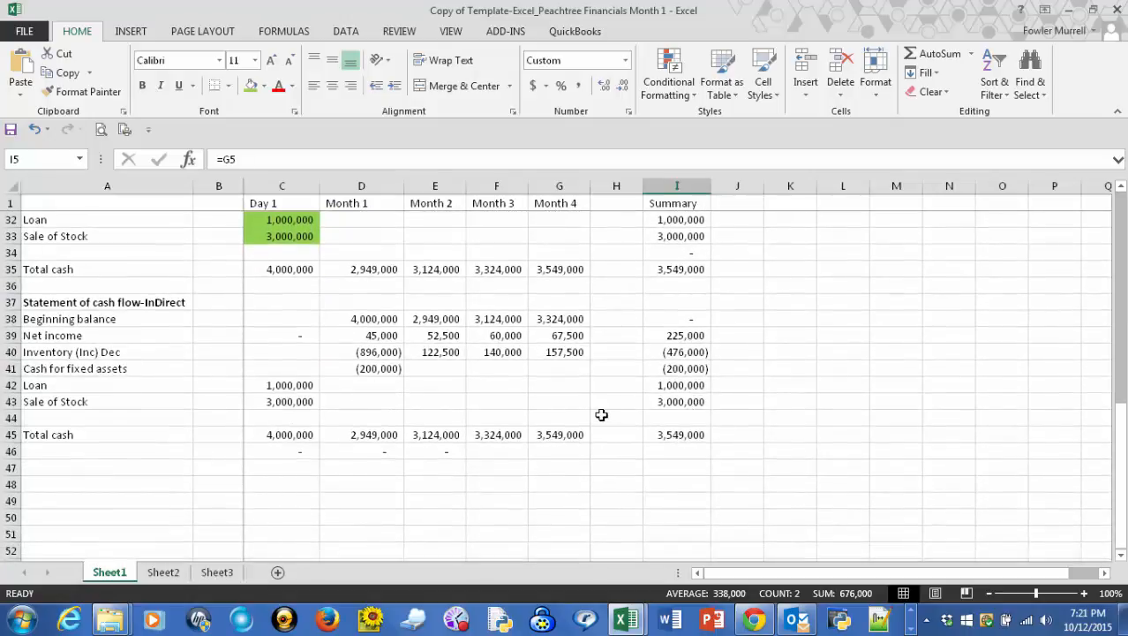
scroll(590, 412, up, 8)
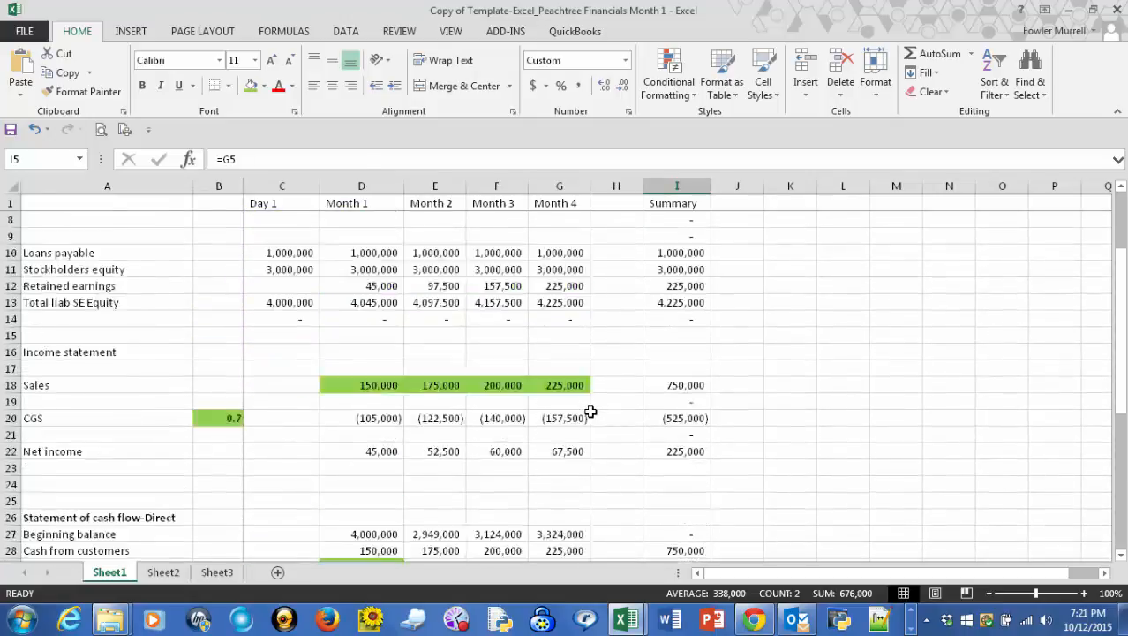
scroll(591, 413, up, 2)
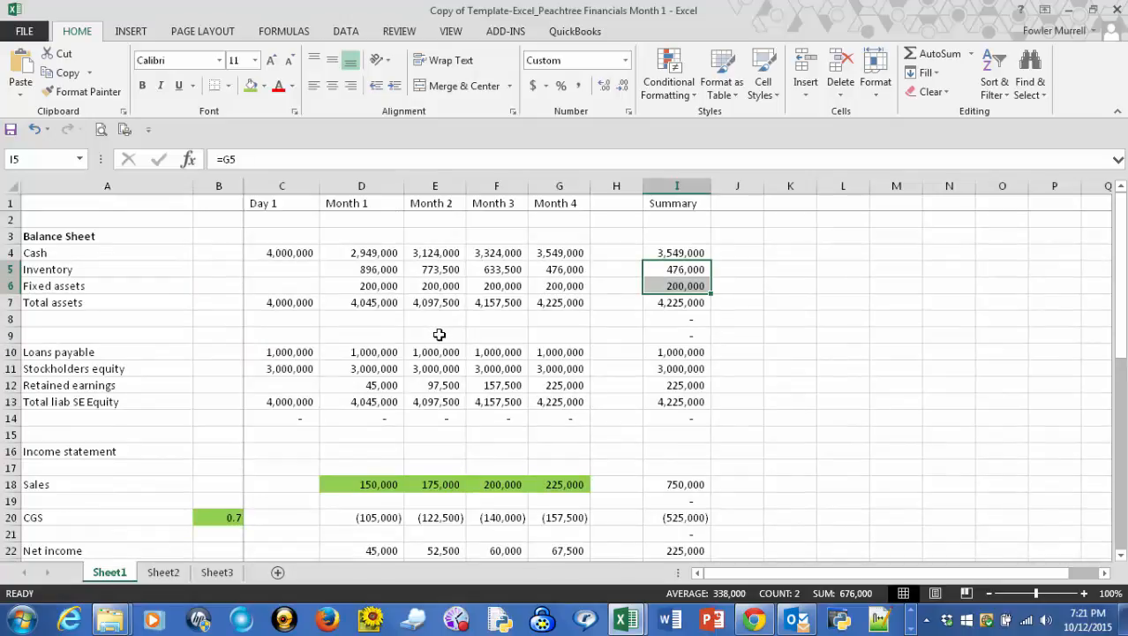
click(440, 336)
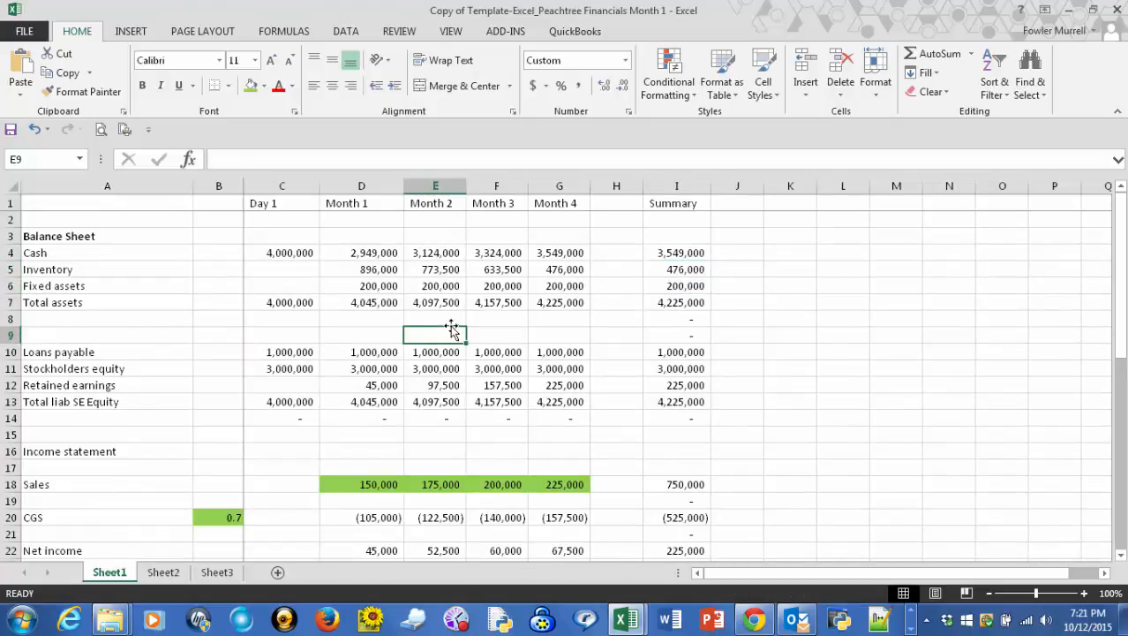